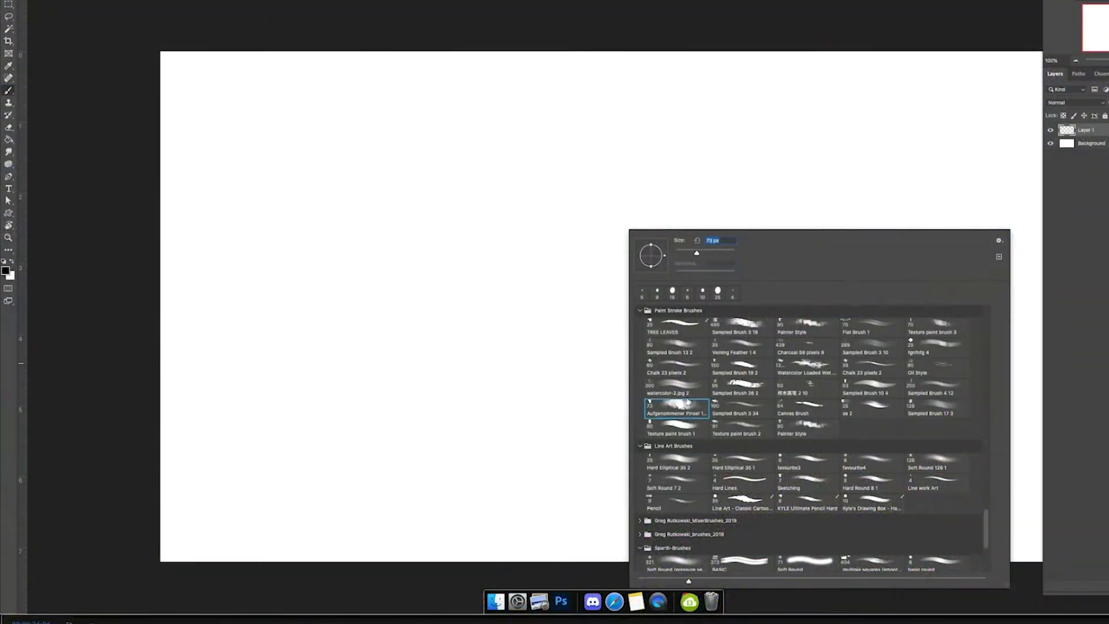
Paint soft blue clouds with white streaks across the upper sky
mouse_move(520, 145)
left_mouse_down()
mouse_move(940, 285)
mouse_move(206, 285)
mouse_move(705, 371)
left_mouse_up()
mouse_move(480, 116)
left_mouse_down()
mouse_move(581, 111)
mouse_move(787, 132)
mouse_move(873, 156)
left_mouse_up()
mouse_move(568, 257)
left_mouse_down()
mouse_move(512, 264)
mouse_move(777, 285)
mouse_move(629, 315)
mouse_move(399, 190)
left_mouse_up()
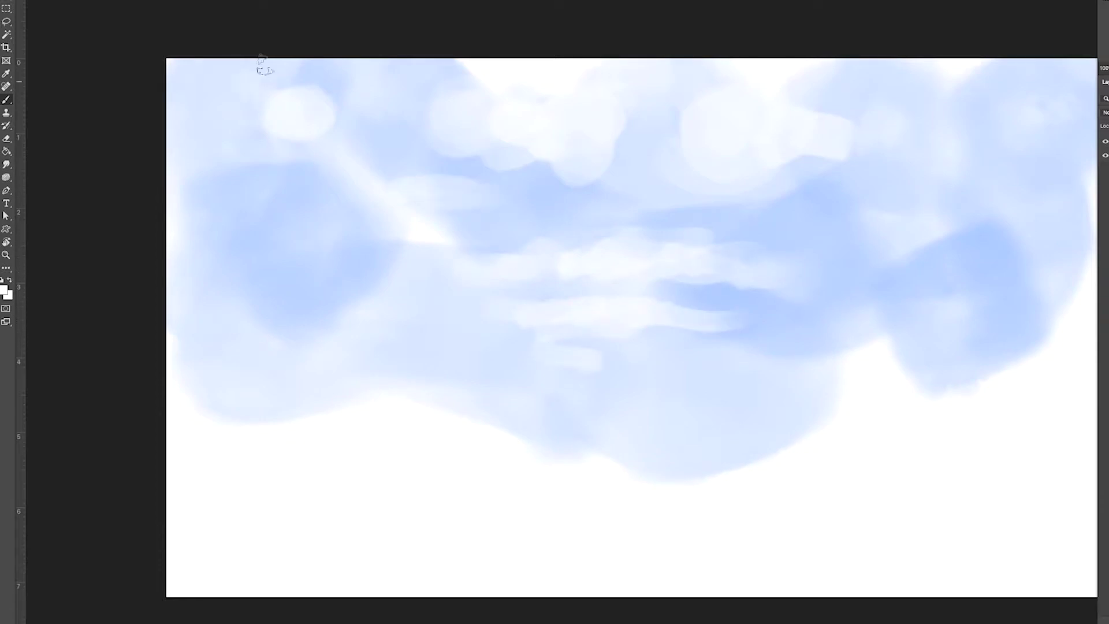
Pick a darker green and brush rolling hills across the lower canvas
left_click(5, 290)
left_click_drag(32, 578, 77, 579)
left_click(109, 596)
mouse_move(203, 354)
left_mouse_down()
mouse_move(748, 428)
mouse_move(1086, 398)
mouse_move(149, 458)
mouse_move(982, 497)
mouse_move(184, 428)
mouse_move(1002, 528)
mouse_move(174, 519)
mouse_move(306, 438)
left_mouse_up()
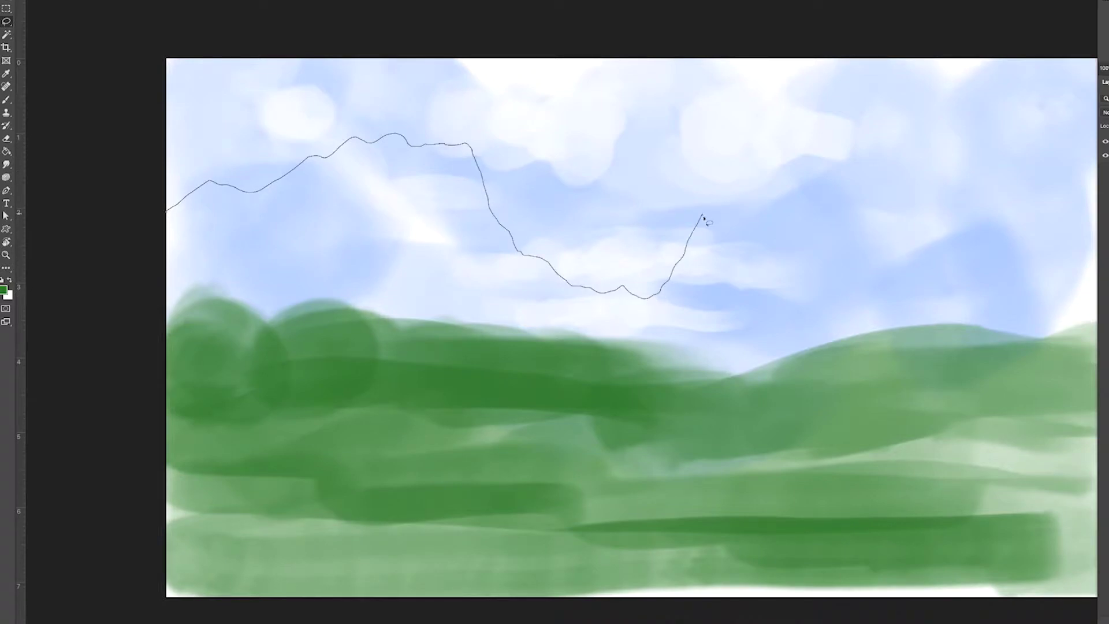
Close the lasso selection along the mountain ridge and choose a blue-grey colour
left_click_drag(1036, 107, 168, 337)
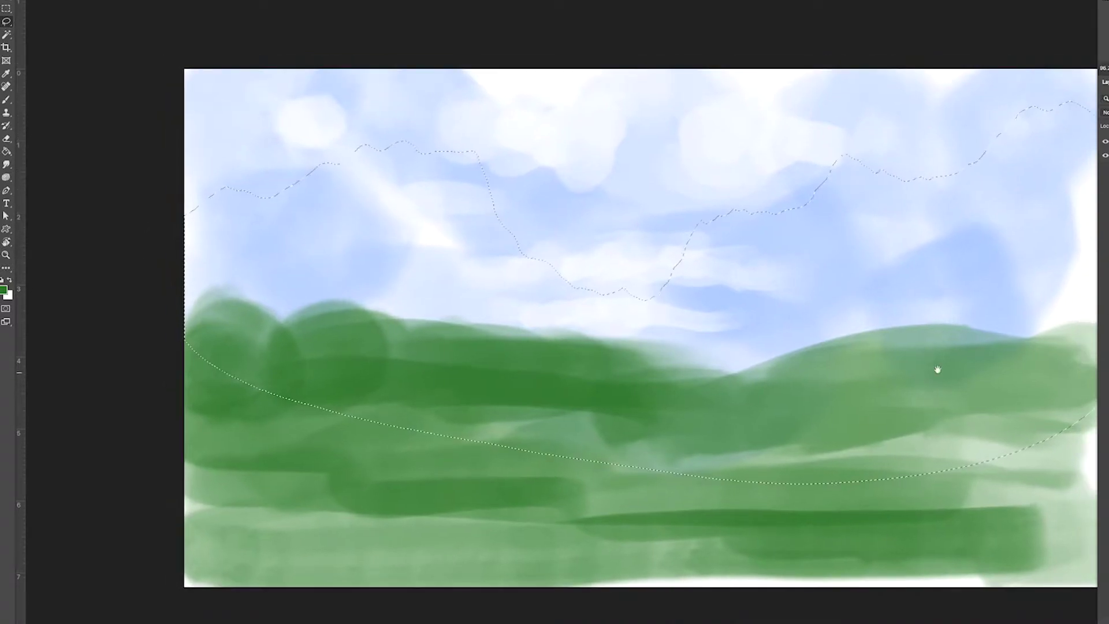
left_click(3, 279)
left_click_drag(130, 578, 76, 579)
left_click(109, 595)
Brush blue-grey into the left and right mountains and the centre valley
left_click_drag(346, 127, 173, 260)
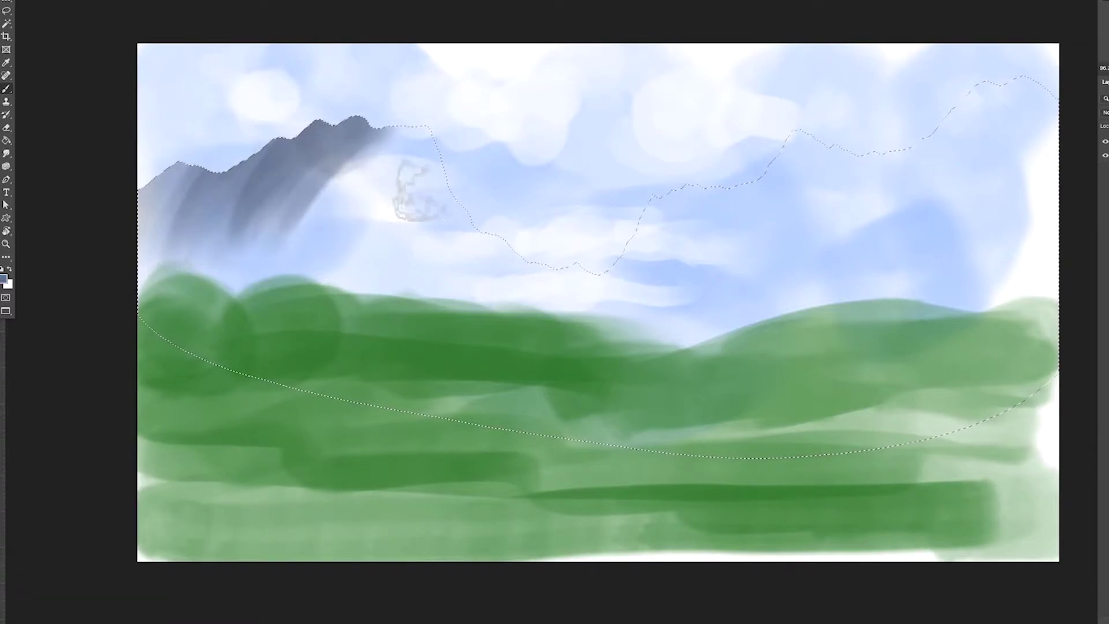
mouse_move(425, 218)
left_mouse_down()
mouse_move(465, 242)
mouse_move(693, 248)
mouse_move(838, 174)
mouse_move(953, 150)
mouse_move(1014, 280)
mouse_move(664, 300)
left_mouse_up()
left_click_drag(982, 127, 924, 289)
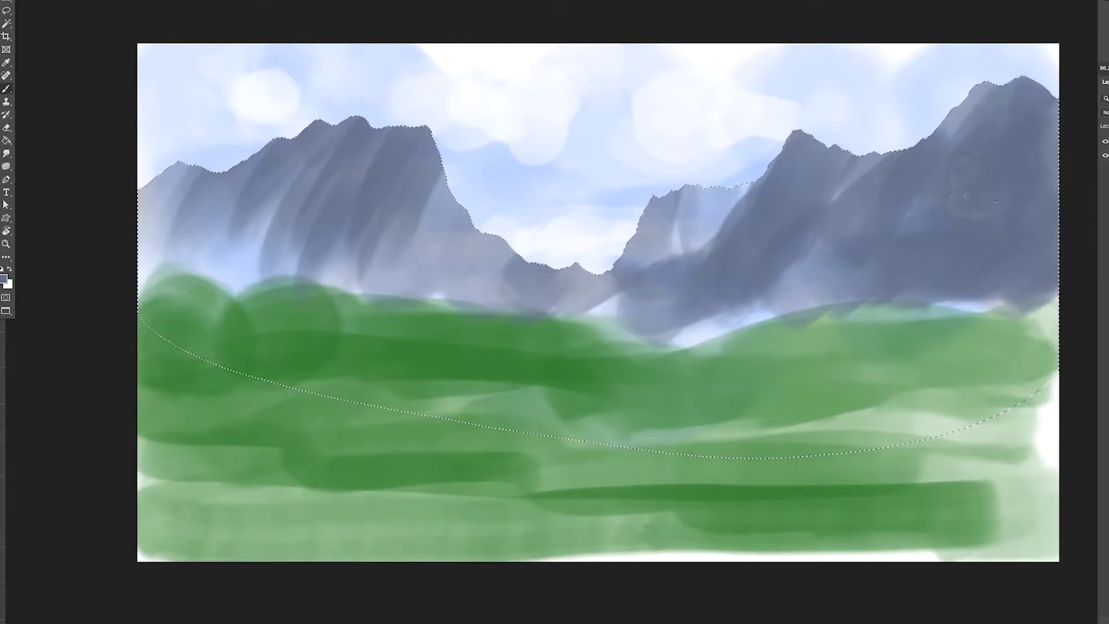
left_click_drag(820, 243, 704, 323)
mouse_move(404, 185)
left_mouse_down()
mouse_move(404, 254)
mouse_move(242, 283)
left_mouse_up()
left_click_drag(150, 289, 335, 277)
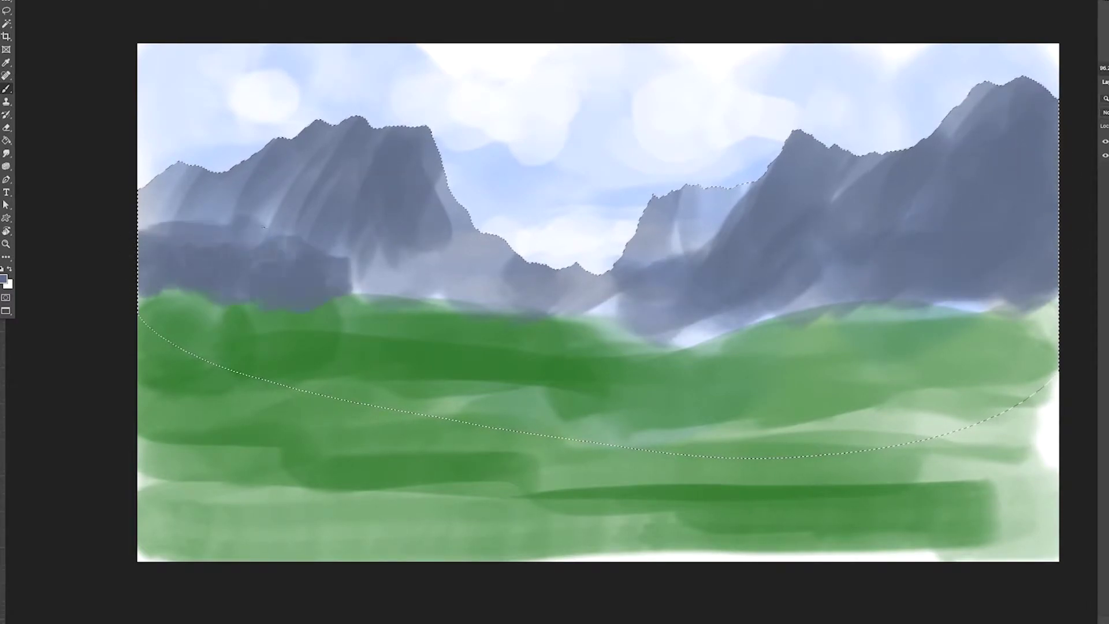
Fill the mountain base with blue-grey from left to right above the hills
left_click_drag(145, 197, 439, 242)
left_click_drag(341, 289, 537, 300)
left_click_drag(142, 289, 251, 312)
mouse_move(430, 300)
left_mouse_down()
mouse_move(627, 315)
mouse_move(633, 329)
left_mouse_up()
mouse_move(497, 283)
left_mouse_down()
mouse_move(617, 309)
mouse_move(768, 291)
left_mouse_up()
left_click_drag(705, 271, 531, 324)
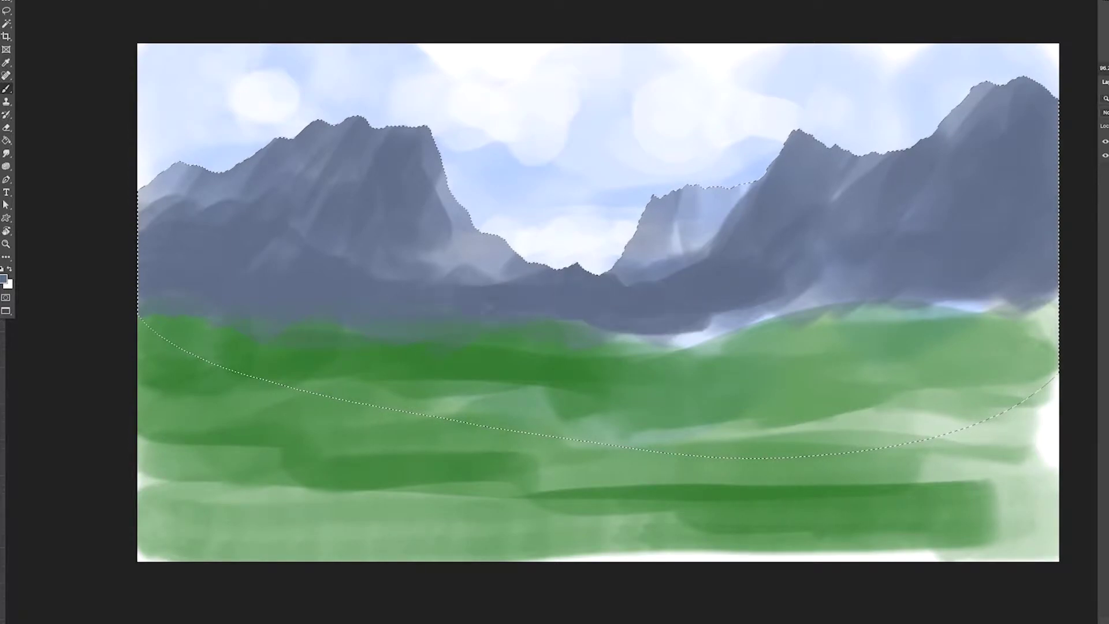
left_click_drag(607, 340, 883, 260)
left_click_drag(797, 248, 961, 281)
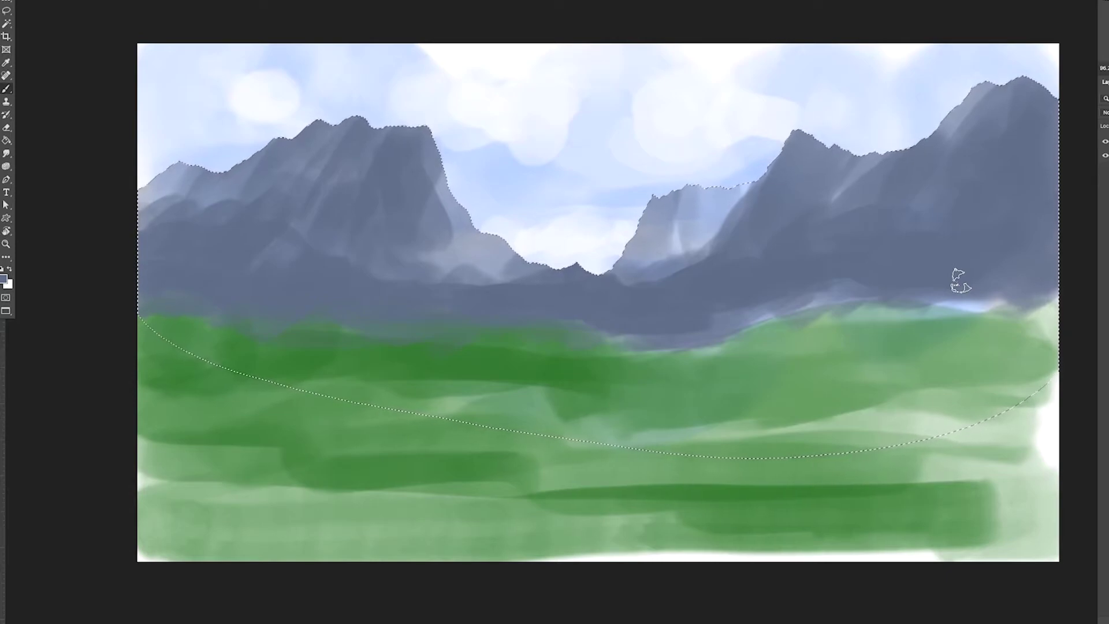
Smooth the mountains to an even grey, covering the pale mist at their base
left_click_drag(491, 277, 404, 231)
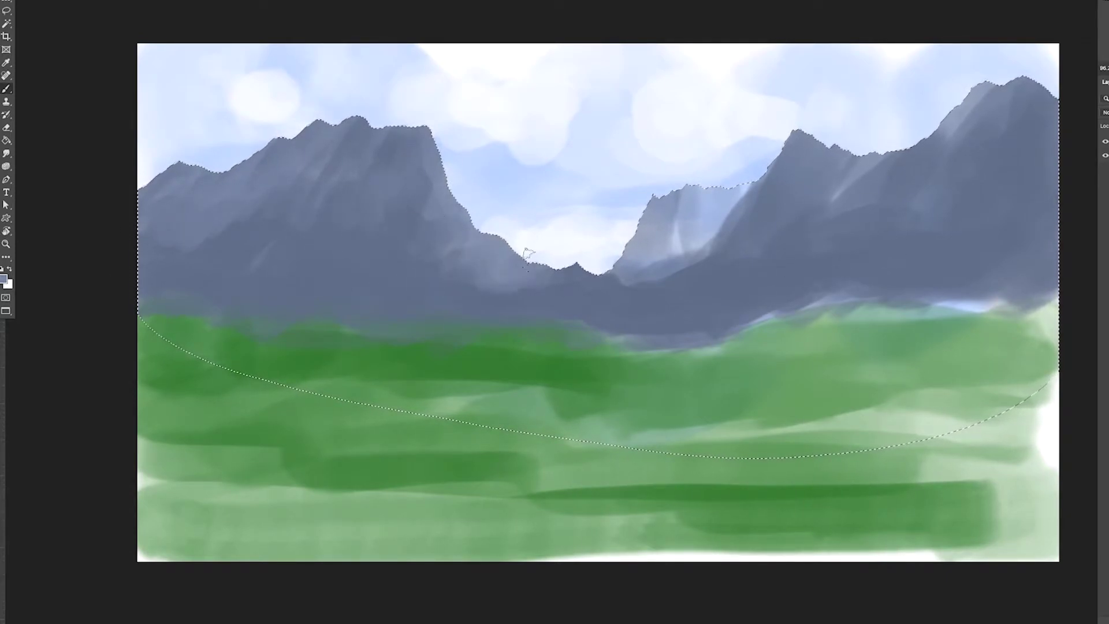
left_click_drag(200, 245, 429, 253)
left_click_drag(156, 254, 425, 196)
left_click_drag(670, 254, 749, 222)
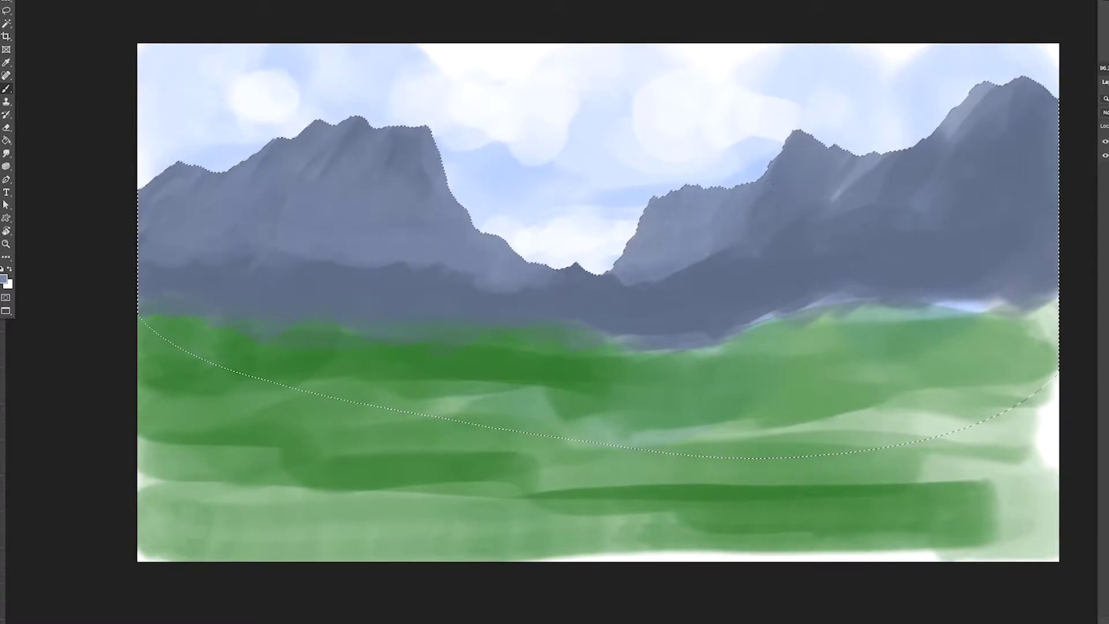
left_click_drag(595, 296, 362, 272)
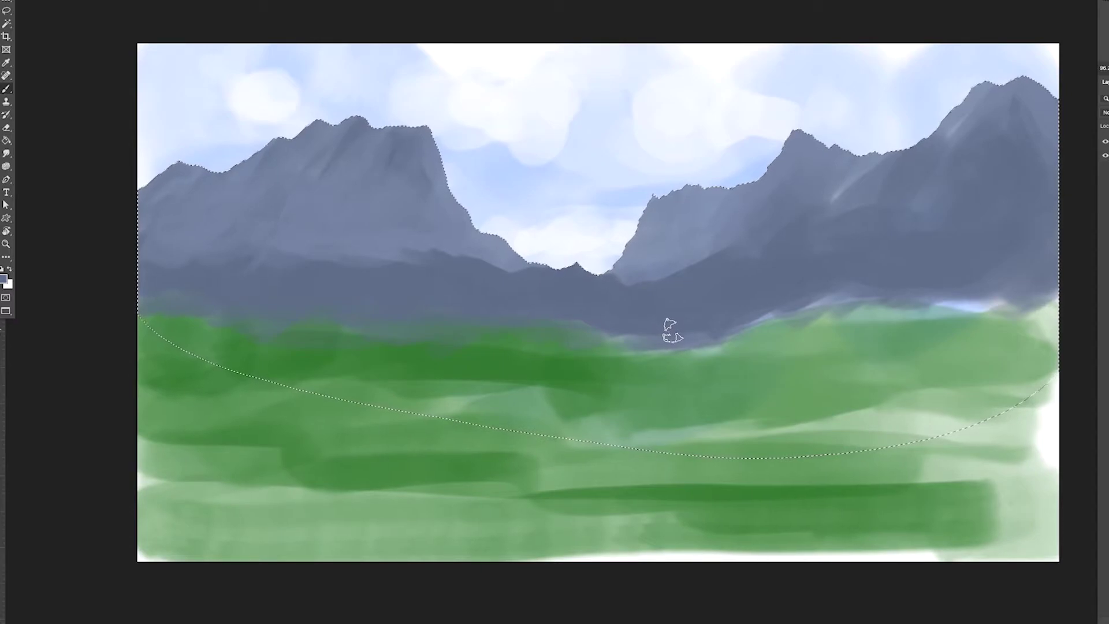
On a new layer, sample the meadow green and repaint the meadow evenly
key("ctrl+j")
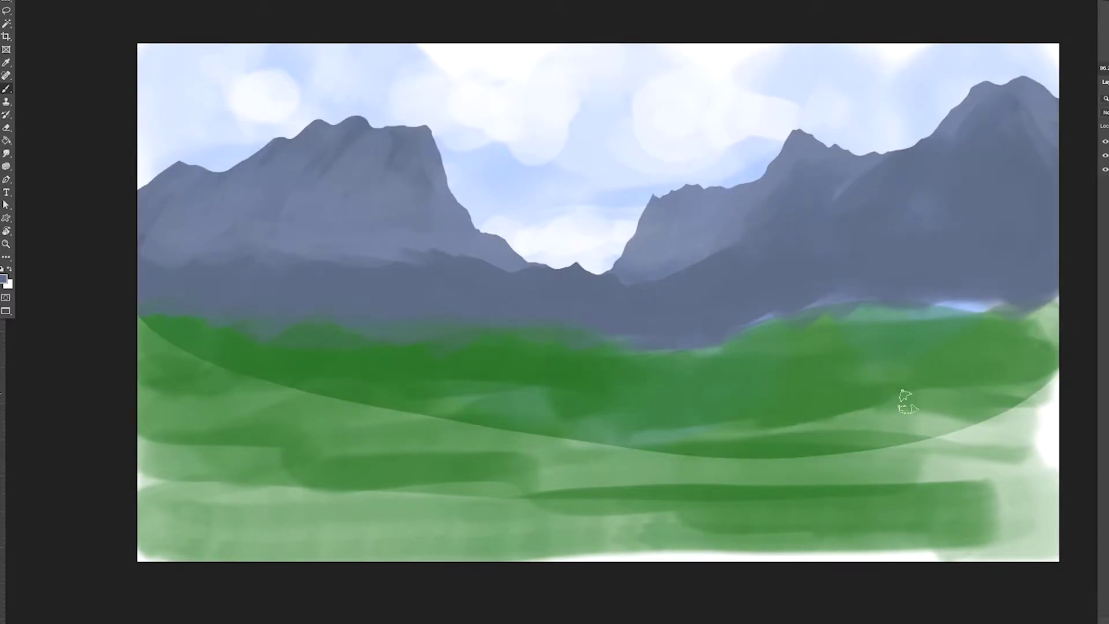
scroll(818, 343, "down", 2)
left_click(638, 371, "alt")
left_click_drag(745, 427, 994, 404)
left_click_drag(993, 474, 312, 473)
mouse_move(427, 439)
left_mouse_down()
mouse_move(1019, 373)
mouse_move(396, 352)
mouse_move(722, 383)
mouse_move(807, 343)
left_mouse_up()
key("l")
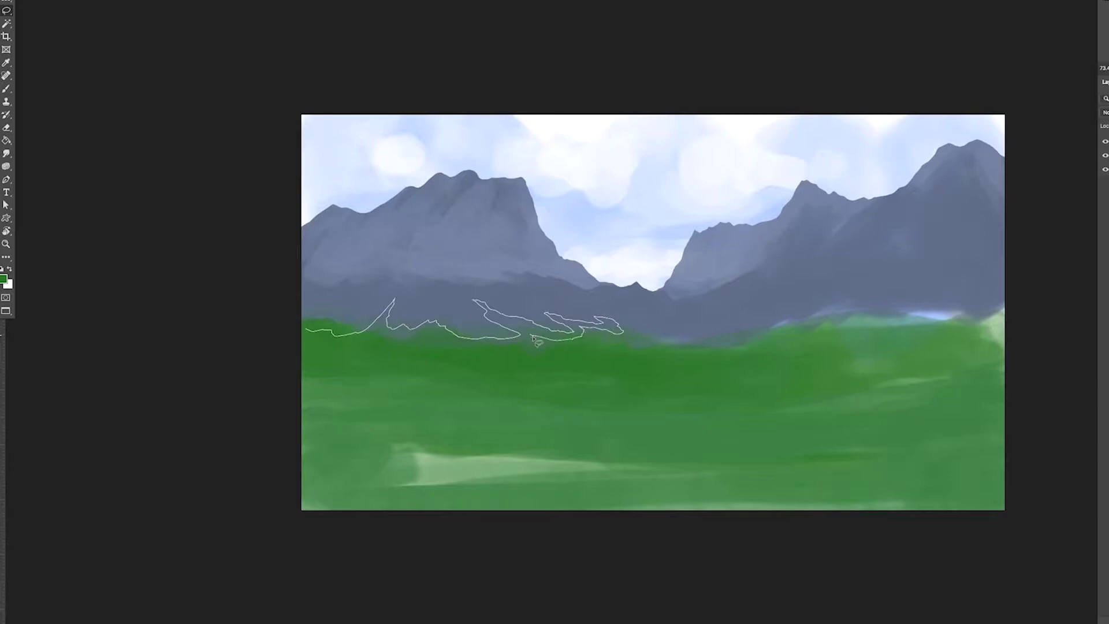
Lasso foothill shapes along the mountain base and brush them green
left_click_drag(557, 364, 303, 381)
key("b")
mouse_move(393, 326)
left_mouse_down()
mouse_move(534, 315)
mouse_move(537, 329)
left_mouse_up()
key("ctrl+d")
Fill lassoed streak shapes in the meadow with blue-grey sampled from the mountains
left_click(751, 341, "alt")
key("l")
left_click_drag(627, 337, 548, 350)
left_click_drag(527, 346, 493, 349)
left_click_drag(399, 335, 347, 329)
mouse_move(442, 361)
left_mouse_down()
mouse_move(346, 365)
mouse_move(378, 323)
left_mouse_up()
key("alt+BackSpace")
key("ctrl+d")
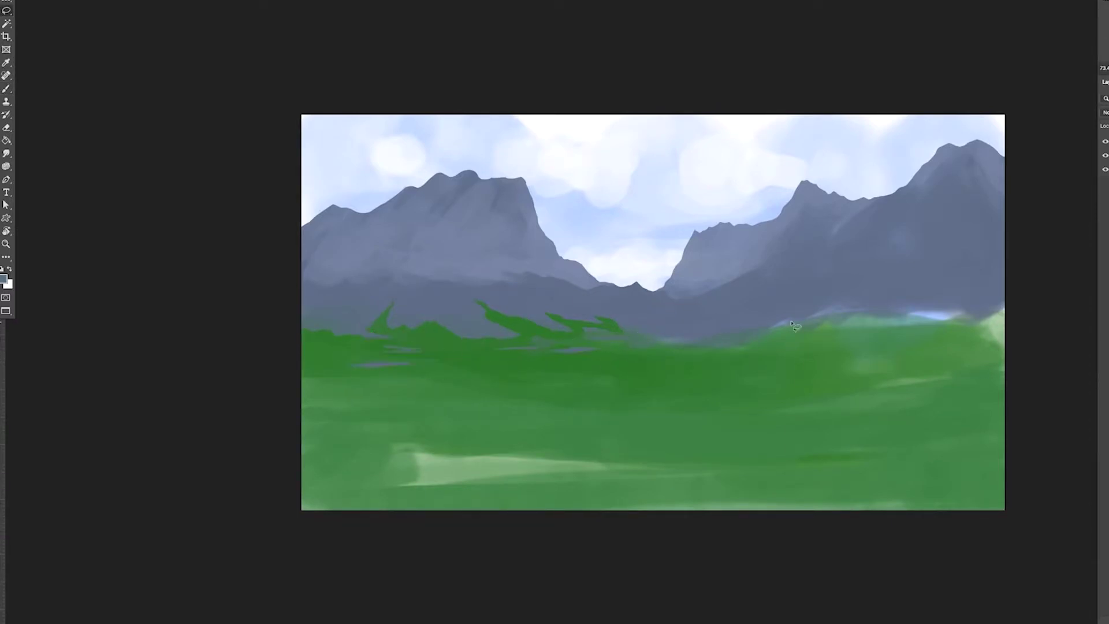
Lasso a rolling hill across the meadow, paint it dark olive, then add a new layer
left_click_drag(814, 311, 1013, 306)
left_click_drag(516, 372, 1054, 292)
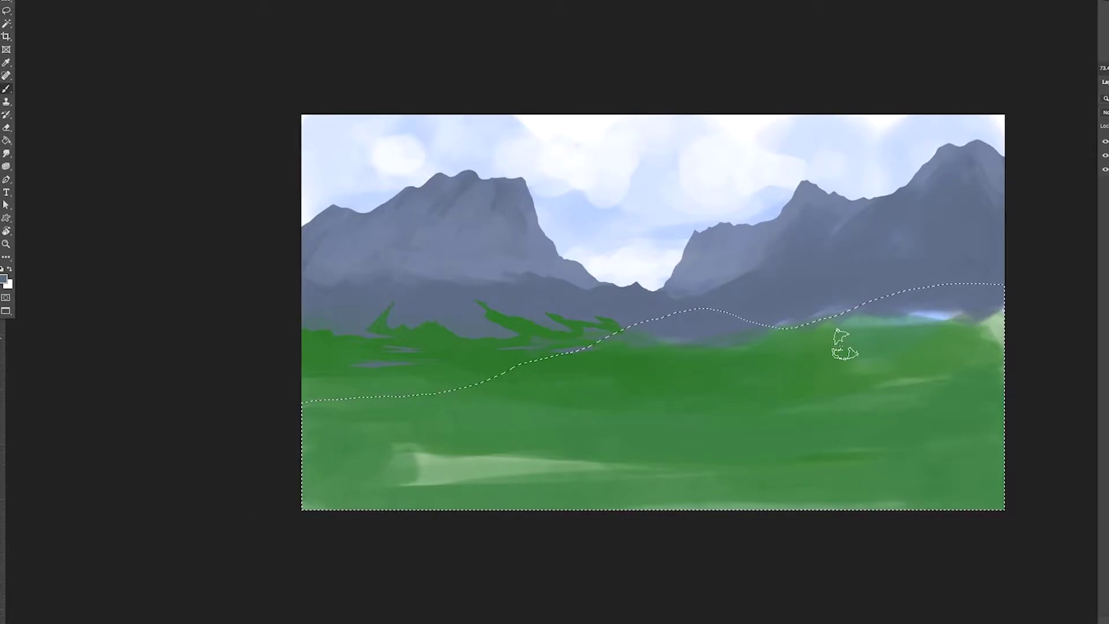
left_click_drag(130, 578, 91, 578)
left_click(109, 595)
mouse_move(532, 359)
left_mouse_down()
mouse_move(963, 323)
mouse_move(392, 402)
mouse_move(823, 408)
mouse_move(483, 403)
mouse_move(594, 436)
mouse_move(859, 403)
mouse_move(891, 370)
left_mouse_up()
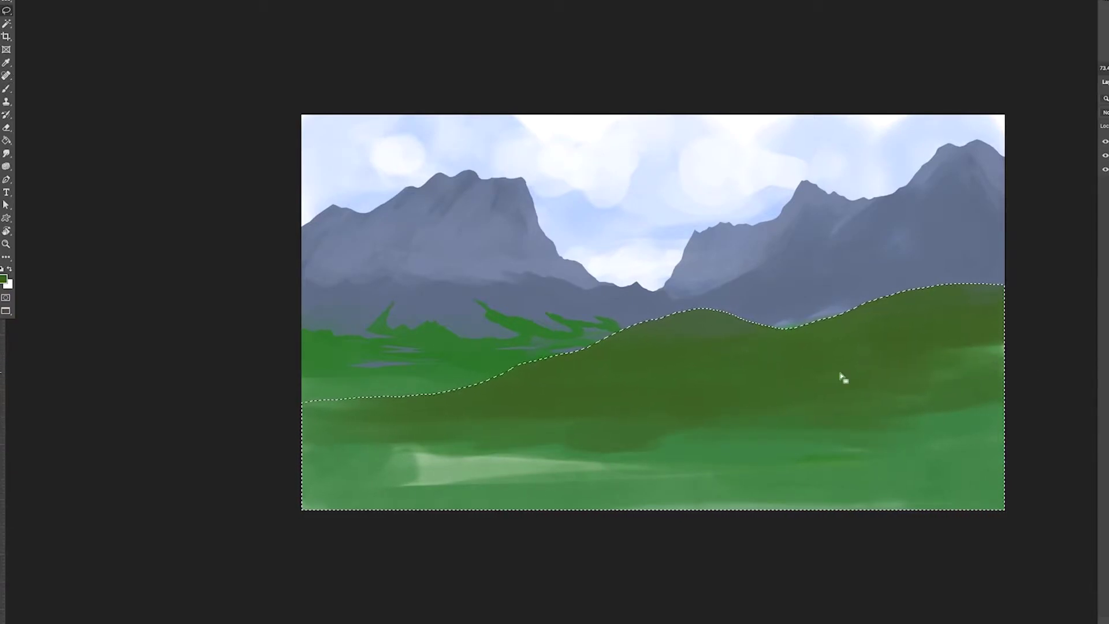
key("ctrl+j")
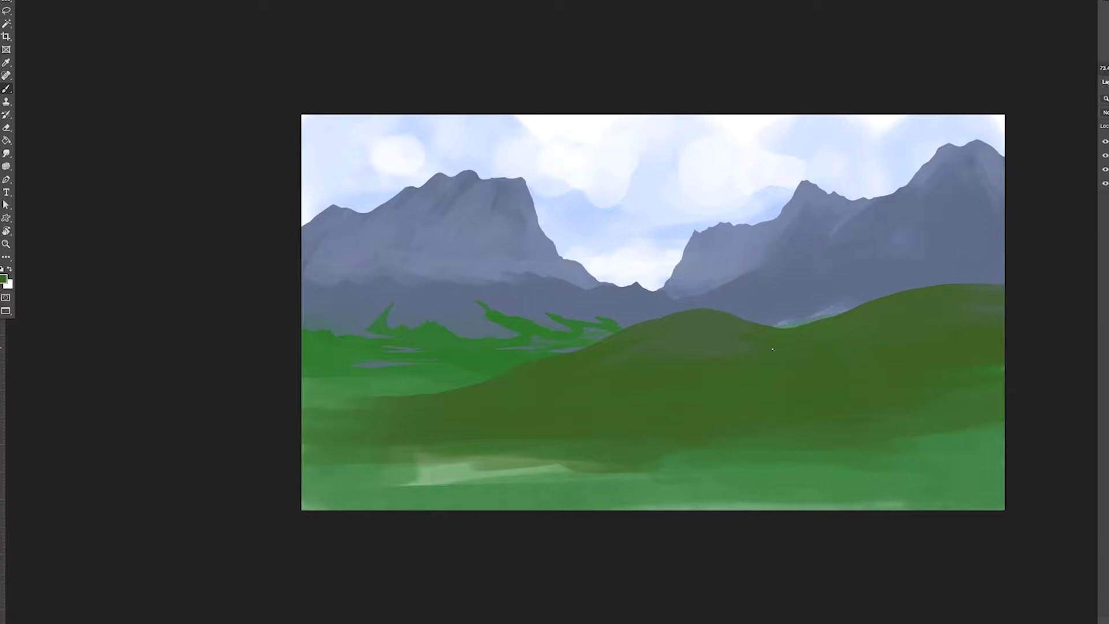
right_click(739, 357)
Select a watercolour brush tip for the grey paths and begin outlining the lower hills
scroll(924, 462, "down", 3)
scroll(924, 462, "down", 3)
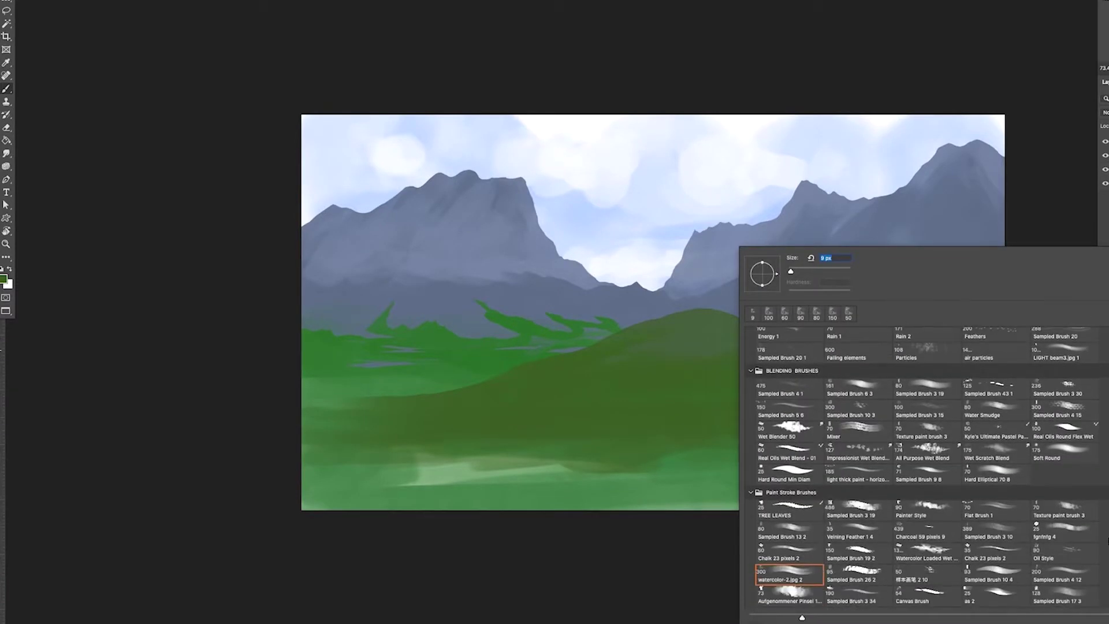
left_click(714, 322)
right_click(724, 352)
scroll(867, 462, "down", 2)
double_click(724, 334)
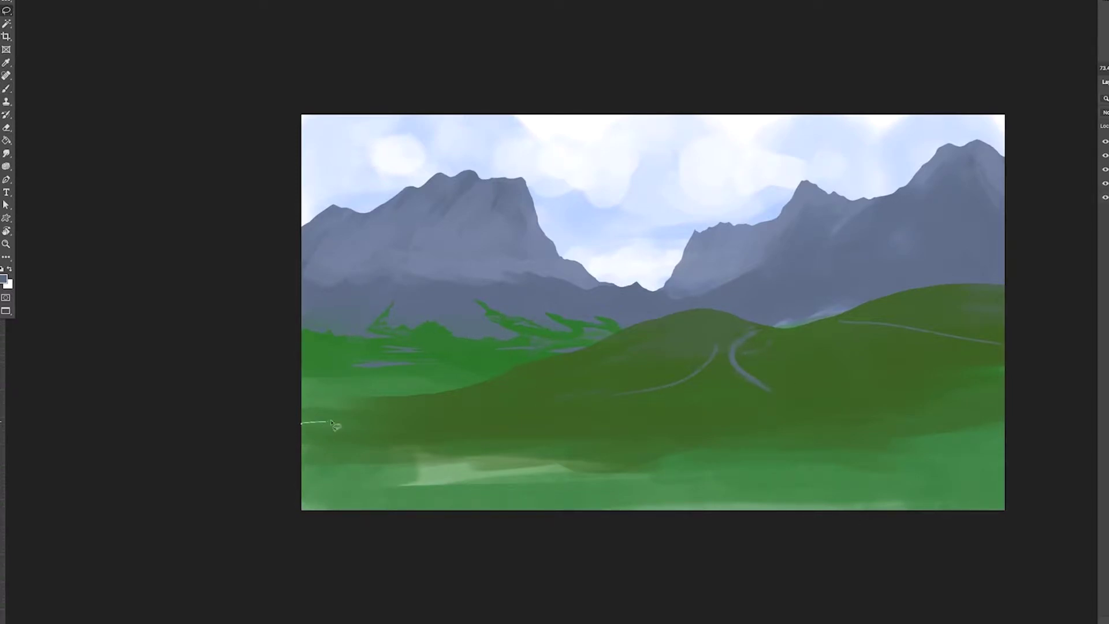
left_click_drag(328, 426, 260, 491)
Paint the lassoed lower hills in a darker green and deselect
key("b")
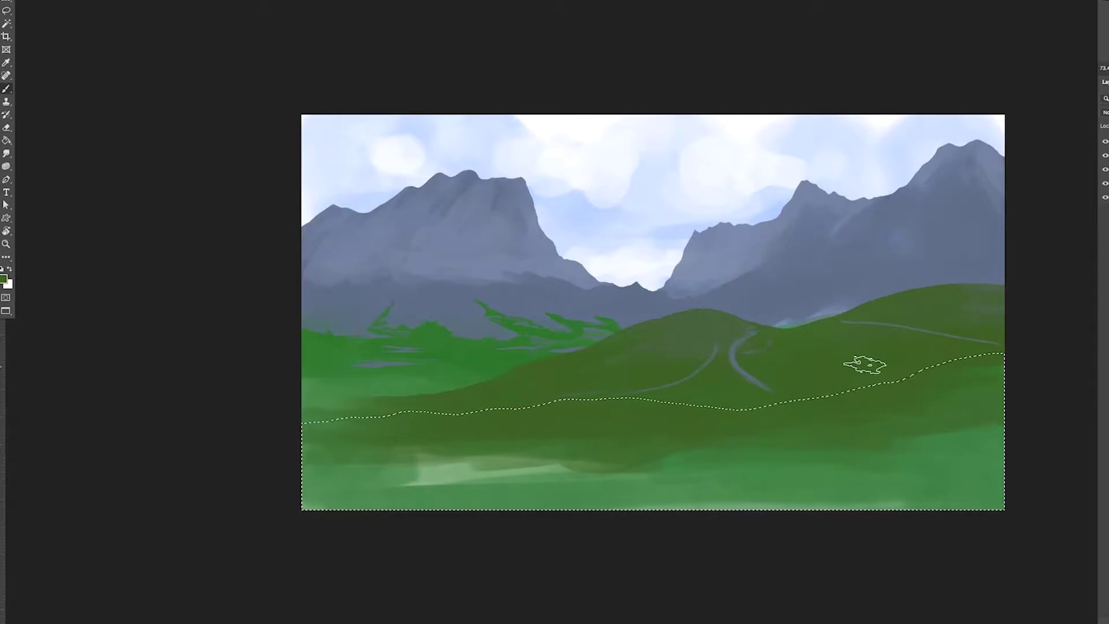
left_click(2, 279)
left_click(93, 540)
left_click(109, 594)
mouse_move(809, 462)
left_mouse_down()
mouse_move(1016, 425)
mouse_move(841, 415)
mouse_move(445, 458)
left_mouse_up()
key("ctrl+d")
Paint small dark tree clusters on the right hillside and flip the canvas horizontally
right_click(679, 509)
key("Escape")
left_click(81, 522)
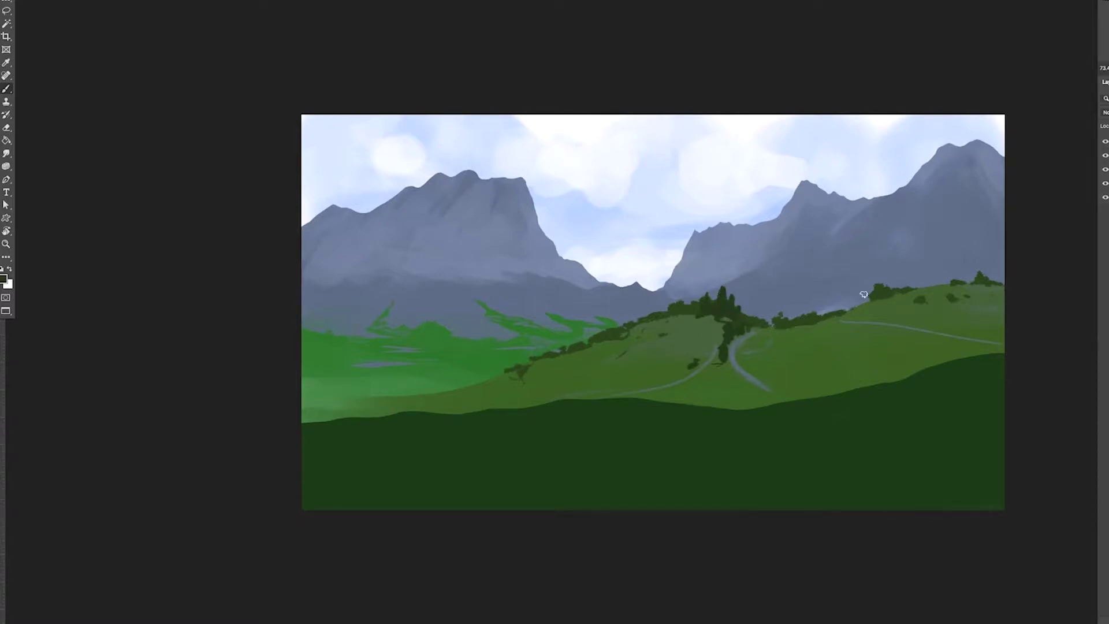
left_click(774, 372)
mouse_move(886, 381)
left_mouse_down()
mouse_move(893, 349)
mouse_move(947, 355)
mouse_move(845, 389)
left_mouse_up()
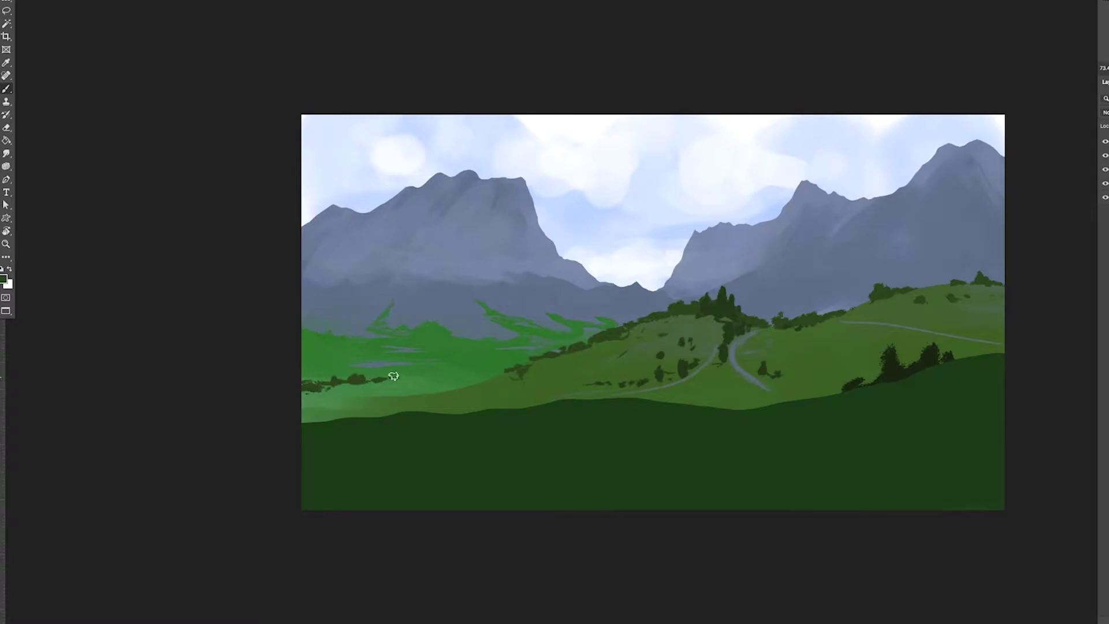
key("ctrl+shift+h")
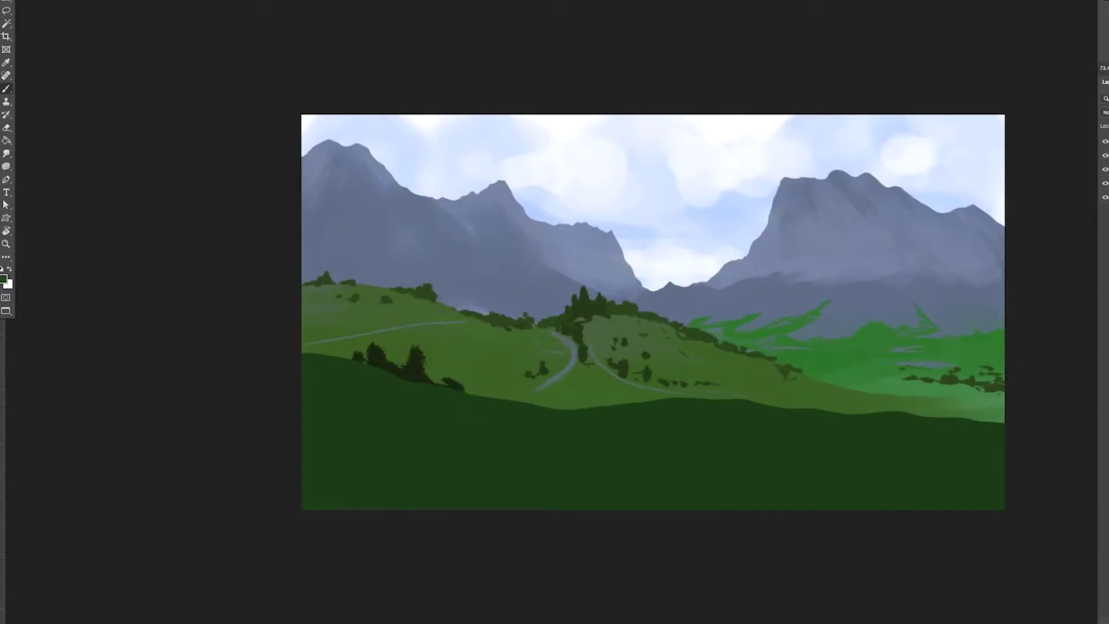
Set Levels output to 66/194 and paint its mask to darken the mountain bases
mouse_move(1009, 424)
left_mouse_down()
mouse_move(996, 423)
mouse_move(1015, 451)
left_mouse_up()
left_click_drag(1071, 451, 1055, 454)
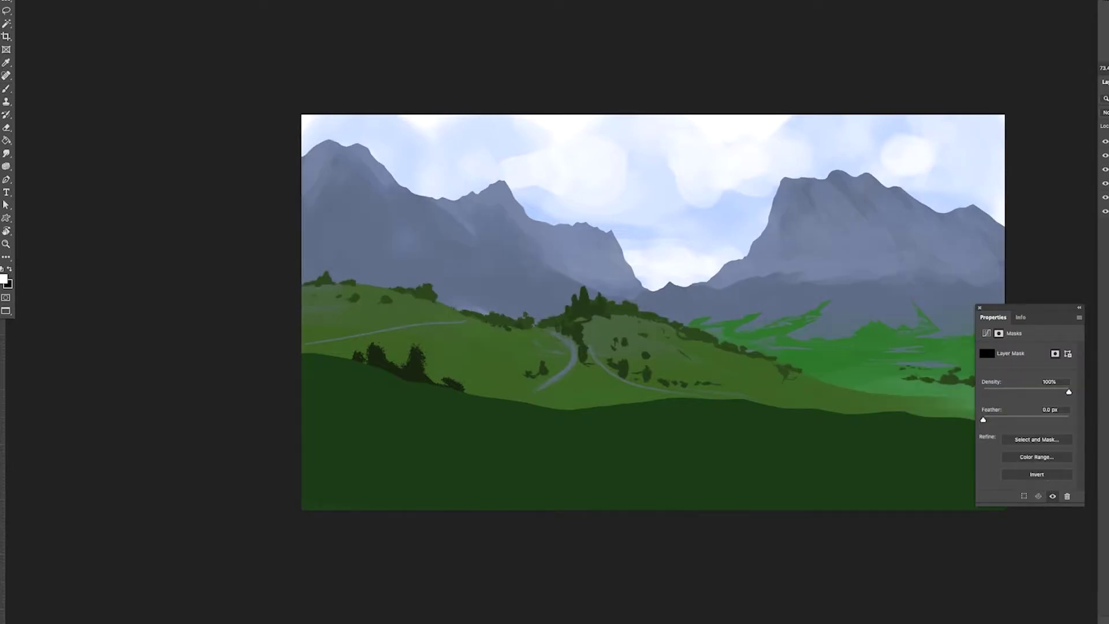
right_click(820, 248)
key("Escape")
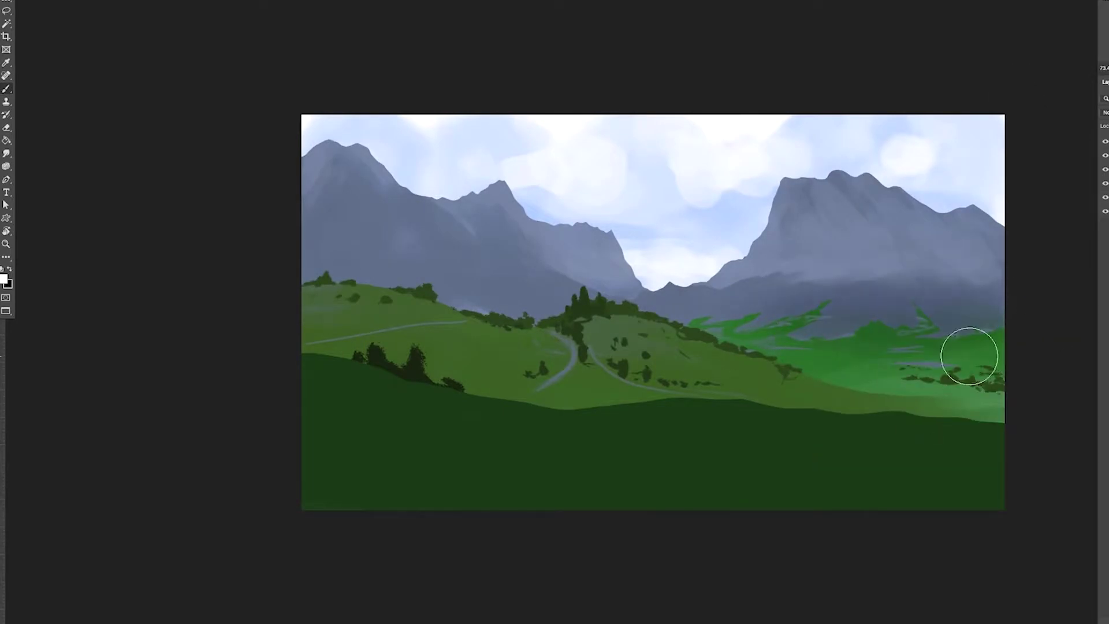
left_click_drag(687, 337, 1024, 379)
left_click_drag(1005, 288, 762, 277)
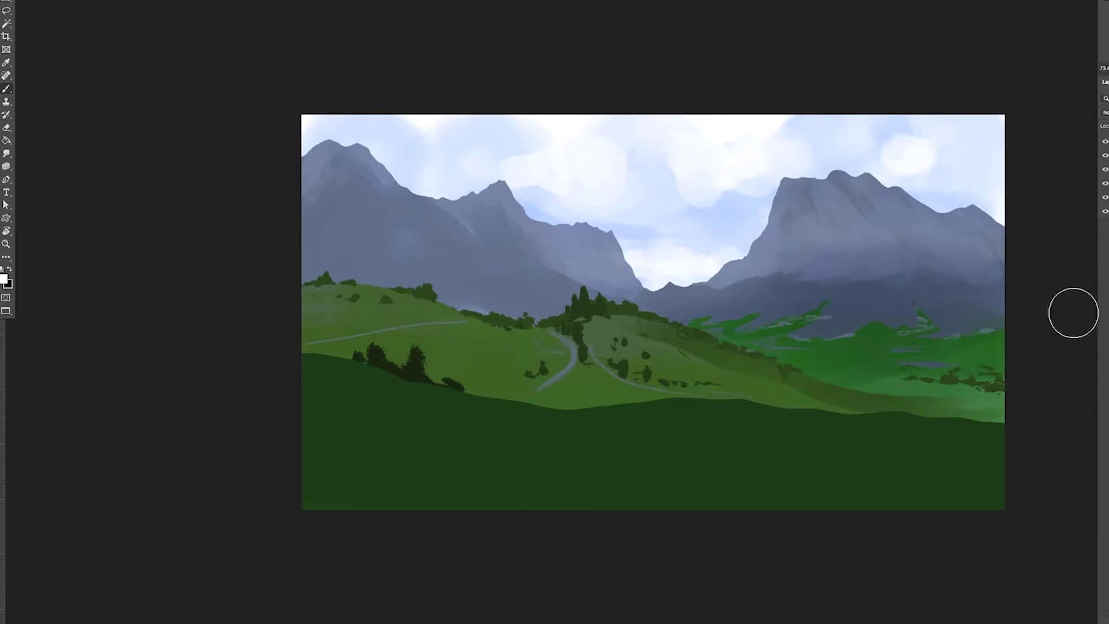
mouse_move(662, 301)
left_mouse_down()
mouse_move(358, 267)
mouse_move(452, 295)
left_mouse_up()
Erase the top of the left green hill to lighten it
key("e")
left_click_drag(431, 322, 324, 298)
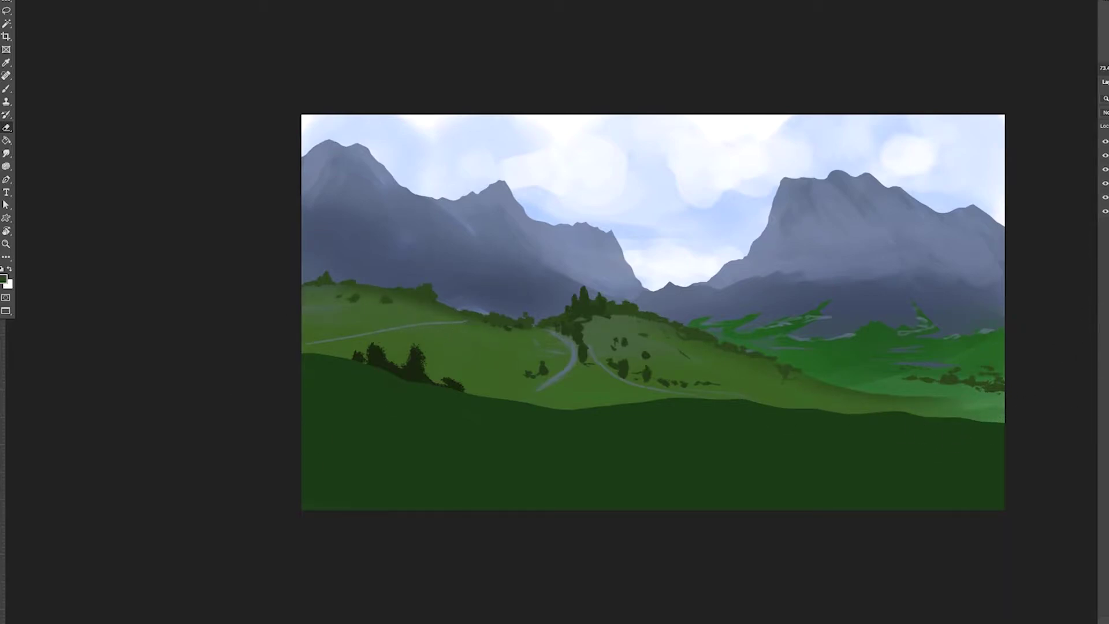
key("b")
right_click(747, 383)
Select the Snow Mts 2 brush in white, flip the canvas back, and undo a trial stroke
left_click(803, 415)
key("Return")
key("x")
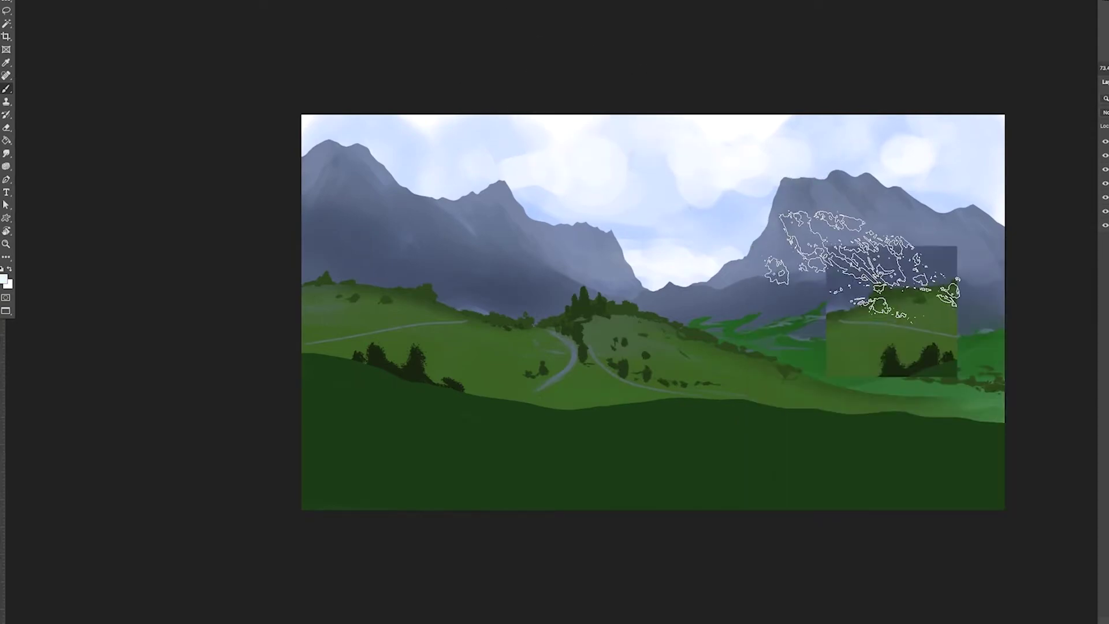
key("shift+h")
right_click(771, 248)
key("Escape")
left_click_drag(445, 176, 514, 185)
key("ctrl+z")
key("ctrl+z")
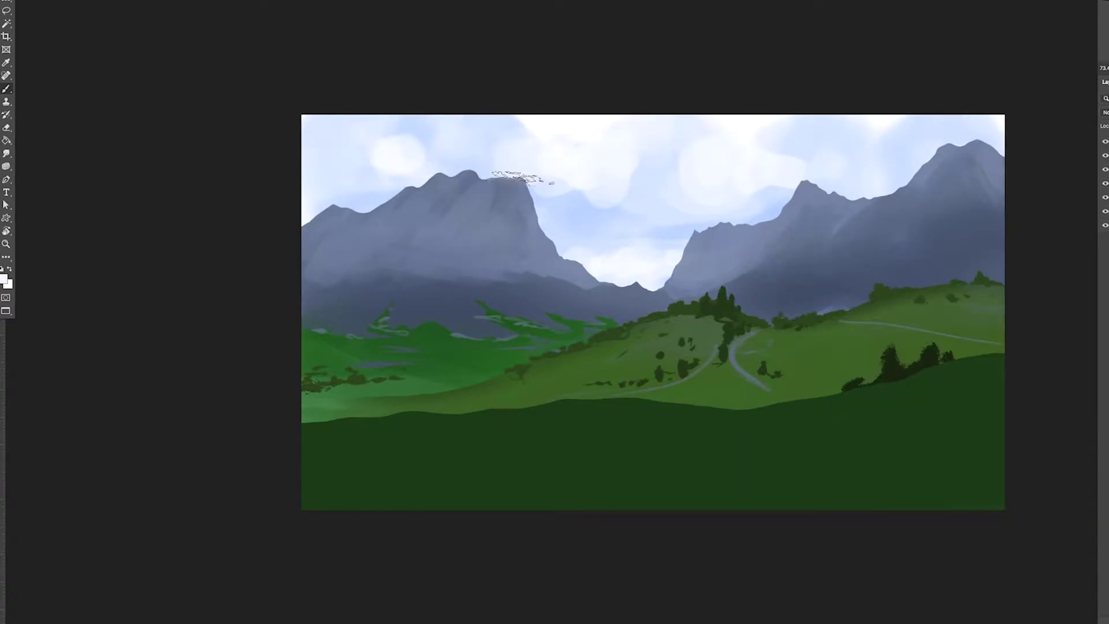
Paint white snow on the main and small left peaks
right_click(511, 179)
key("Return")
left_click_drag(457, 153, 523, 165)
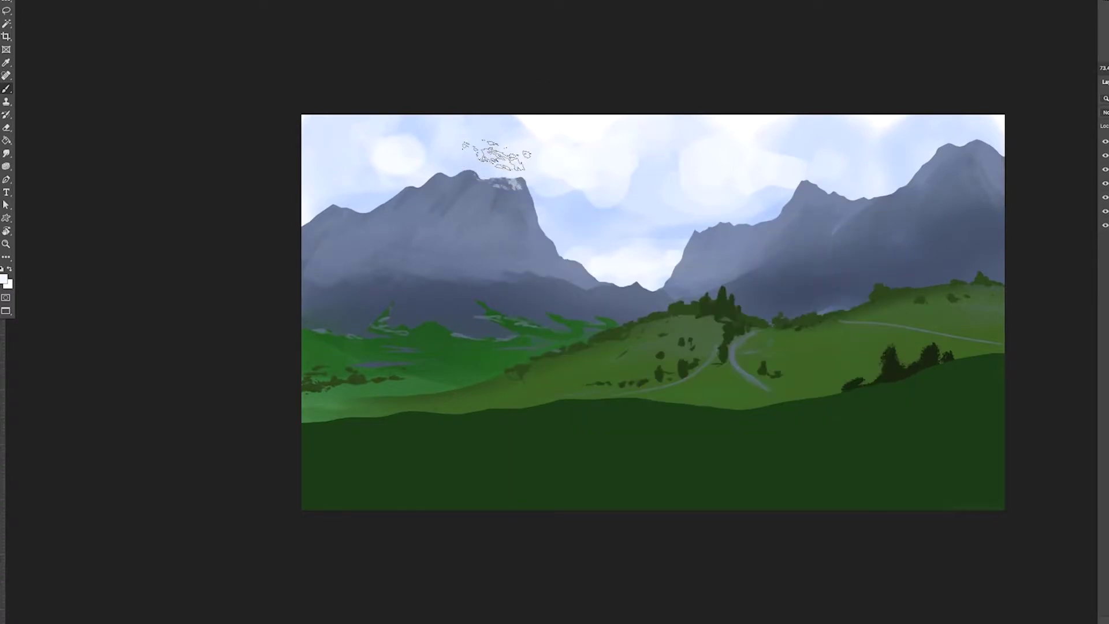
left_click_drag(450, 174, 523, 173)
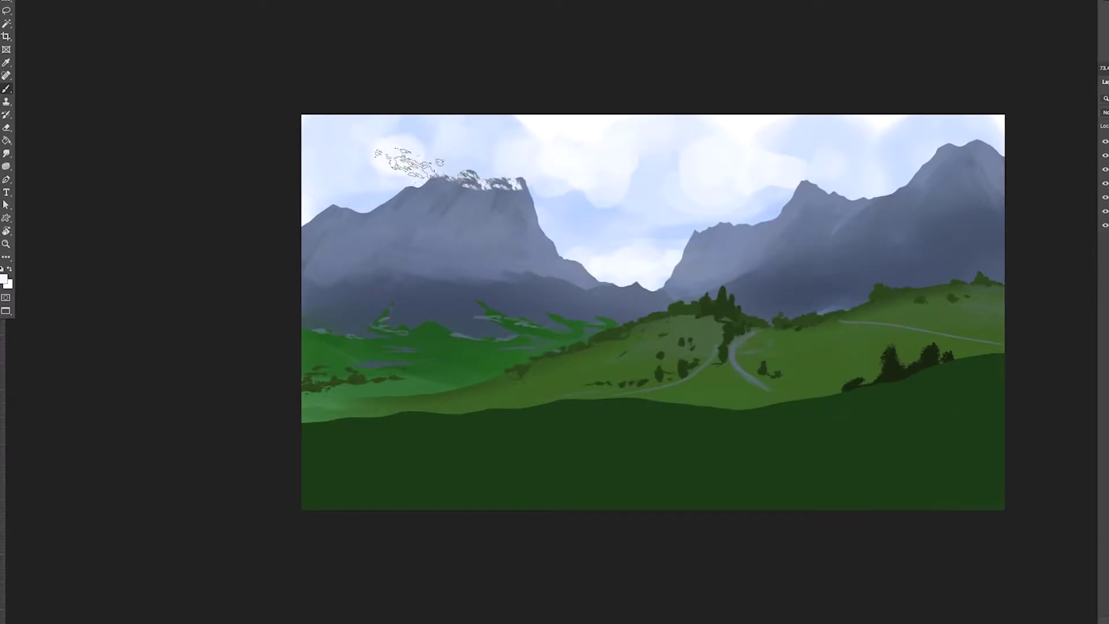
left_click_drag(312, 222, 364, 231)
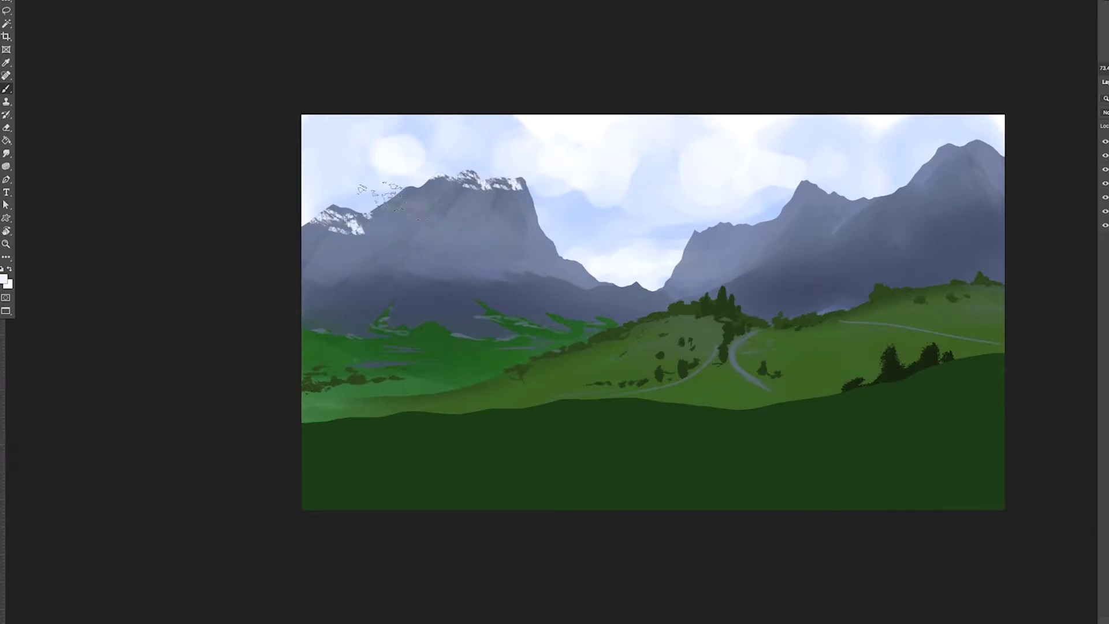
left_click_drag(444, 179, 508, 202)
Switch to another snow brush and paint snow down the main peak's right slope
right_click(491, 370)
left_click(606, 411)
key("Return")
right_click(549, 241)
double_click(639, 421)
left_click_drag(522, 191, 578, 277)
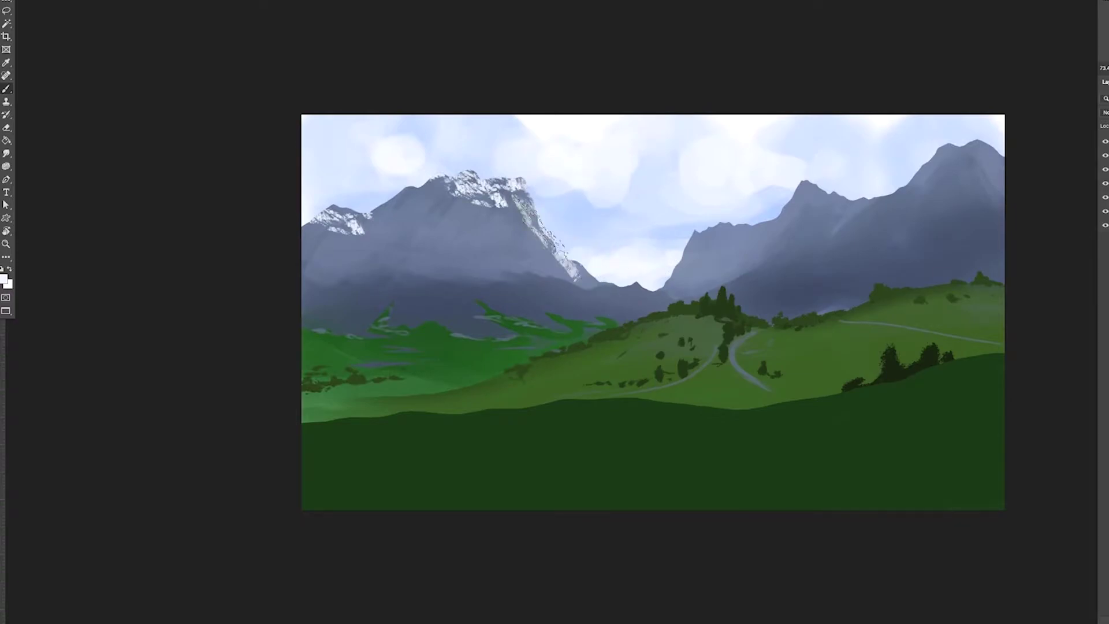
Scatter snow patches across the left face and along the right range's ridge
right_click(540, 242)
key("Escape")
right_click(459, 245)
key("Return")
left_click_drag(428, 222, 306, 283)
left_click_drag(745, 223, 690, 234)
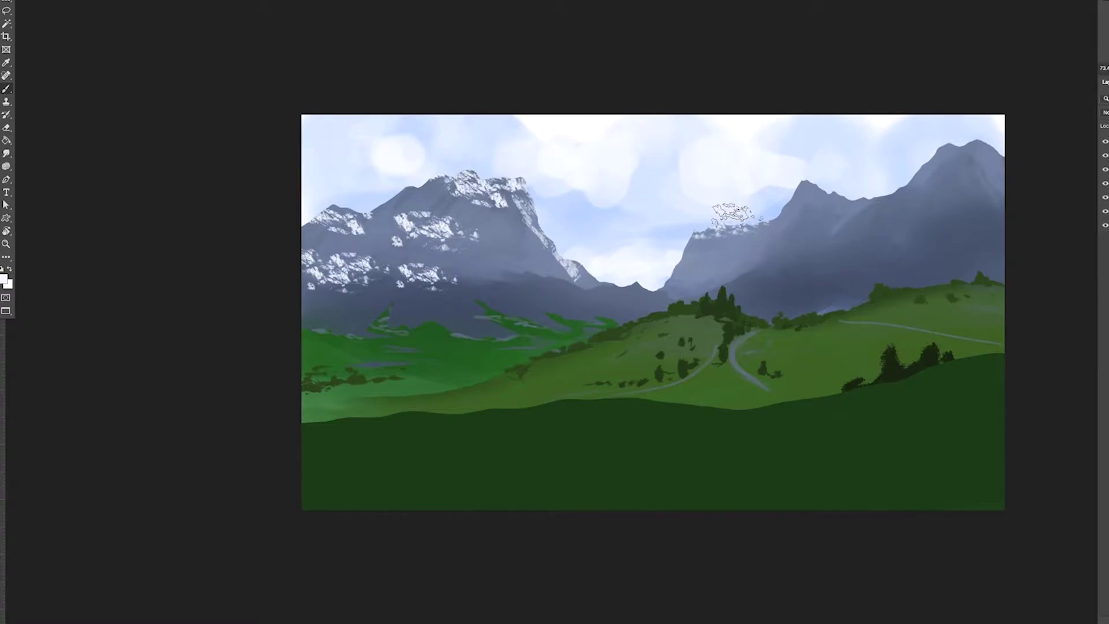
right_click(743, 221)
mouse_move(670, 248)
left_mouse_down()
mouse_move(832, 182)
mouse_move(976, 148)
left_mouse_up()
Select the Snow Mts 5 brush and adjust snow brush presets for the right ridge
right_click(880, 193)
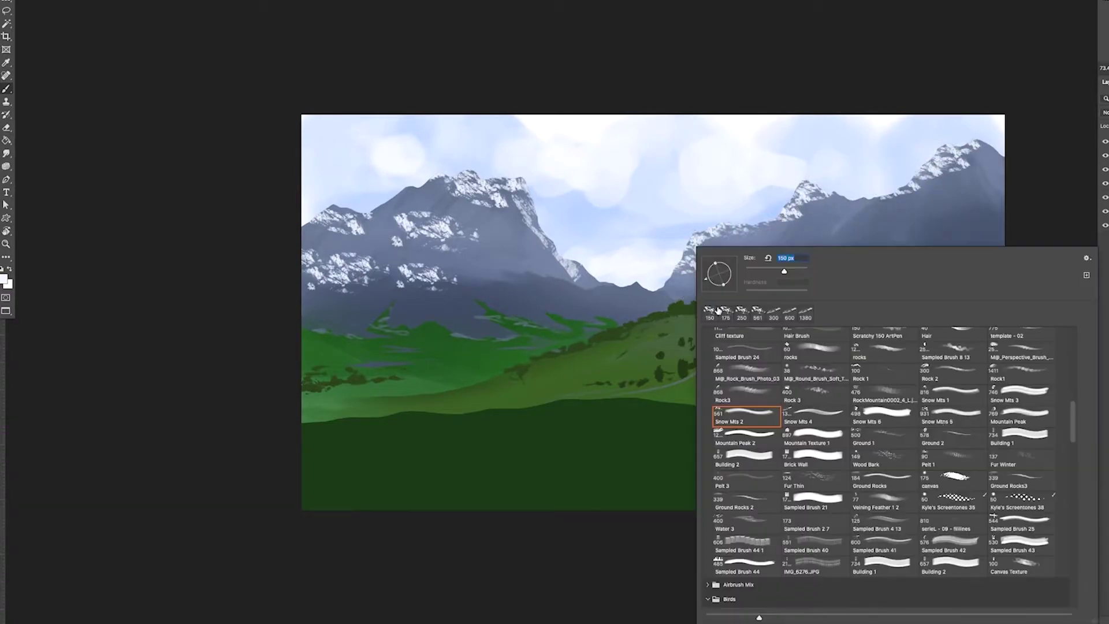
left_click(942, 423)
key("Return")
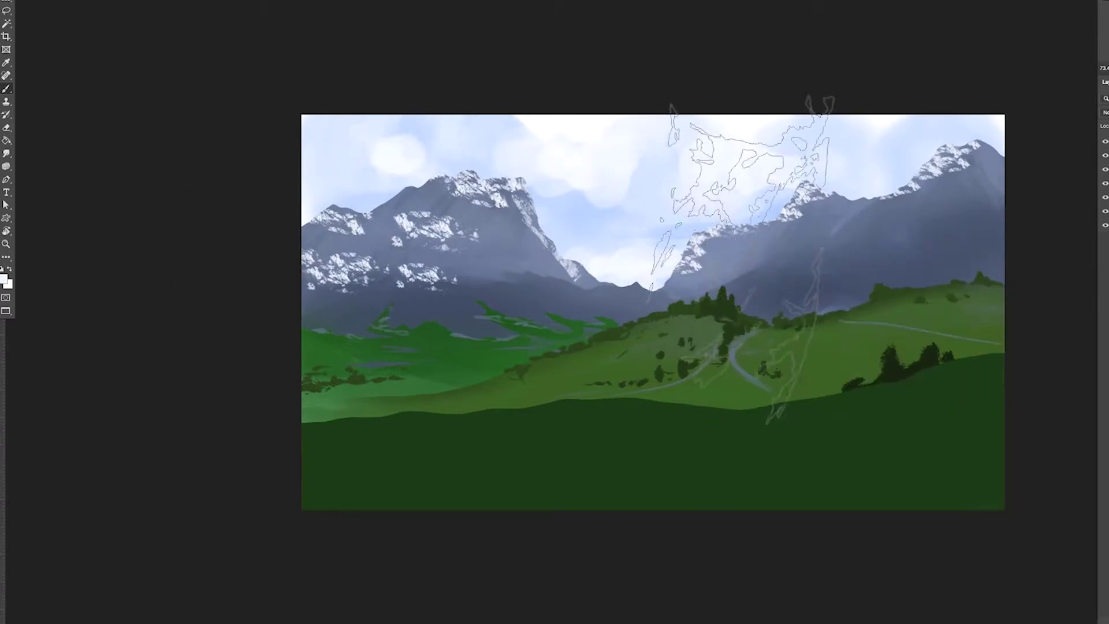
right_click(811, 238)
key("Return")
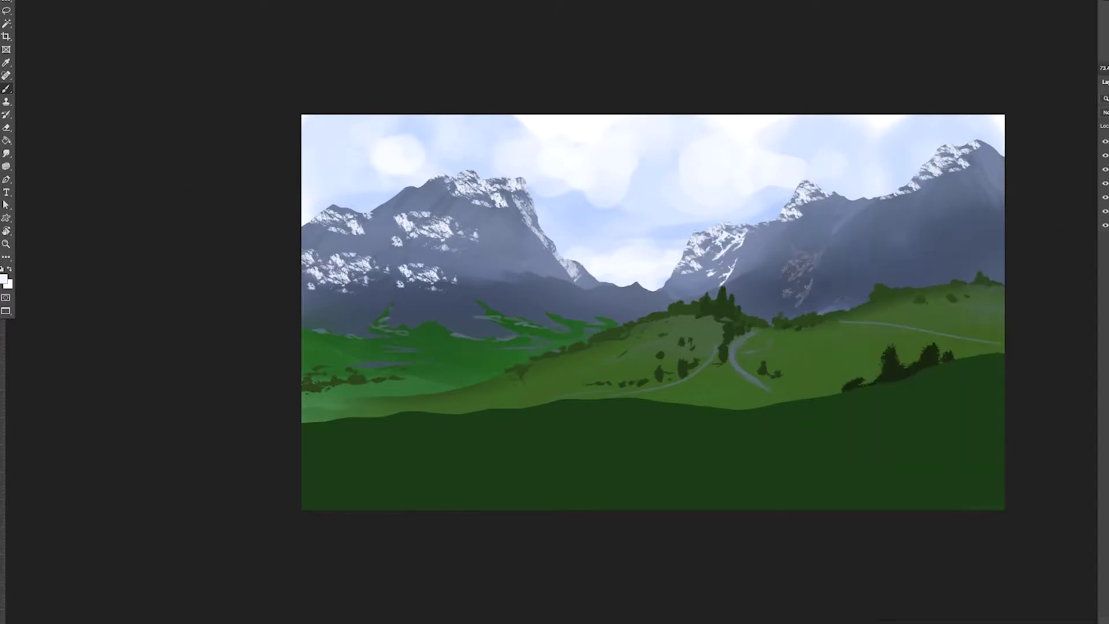
right_click(872, 174)
key("Return")
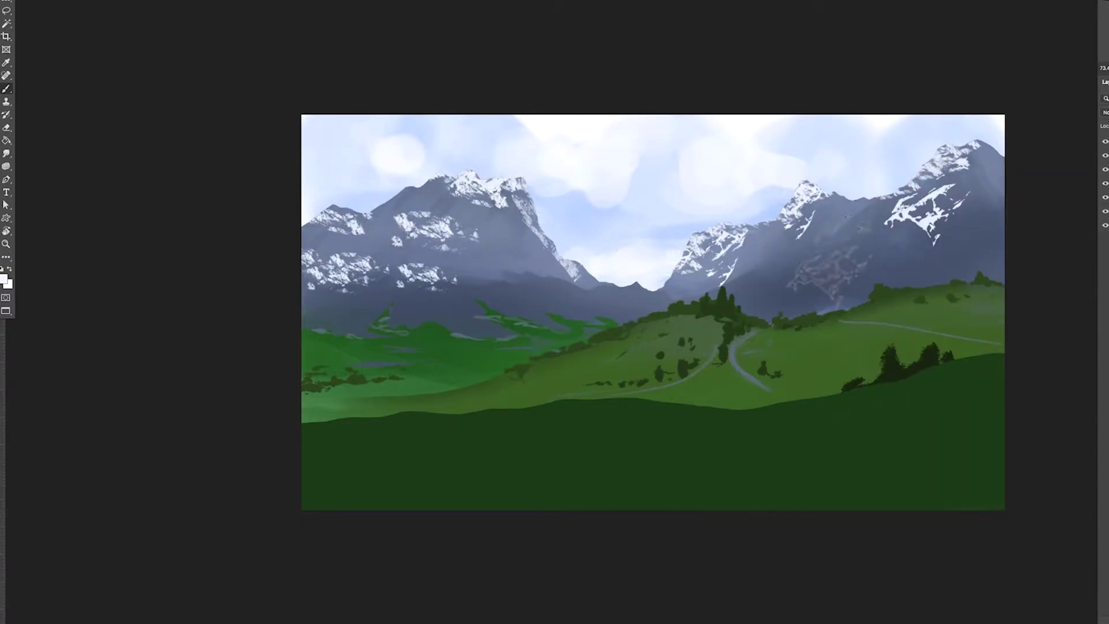
right_click(814, 246)
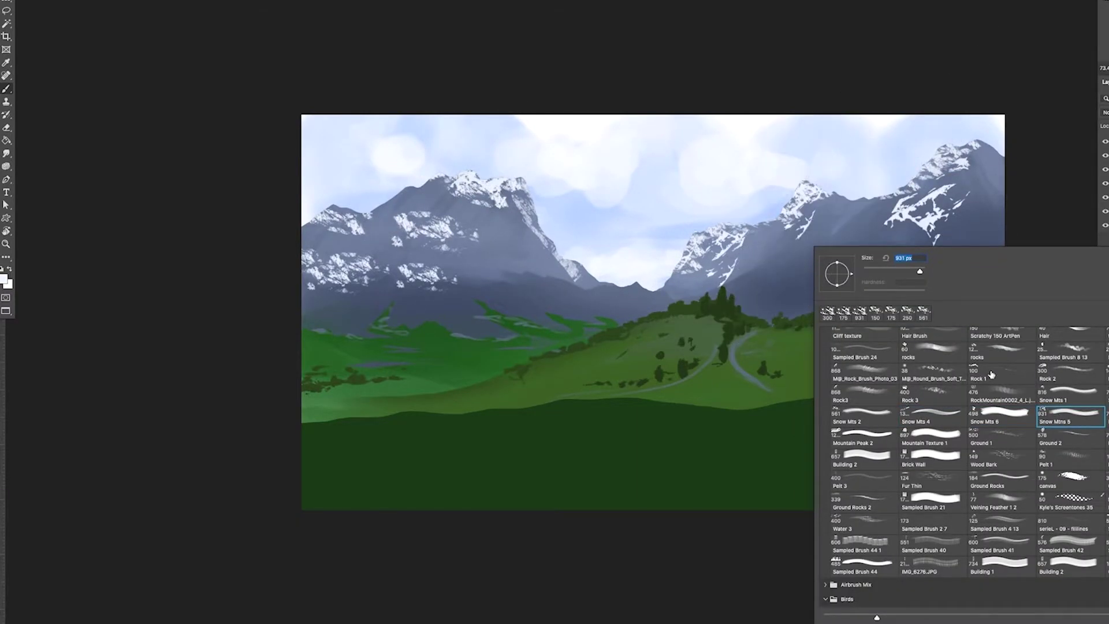
double_click(991, 375)
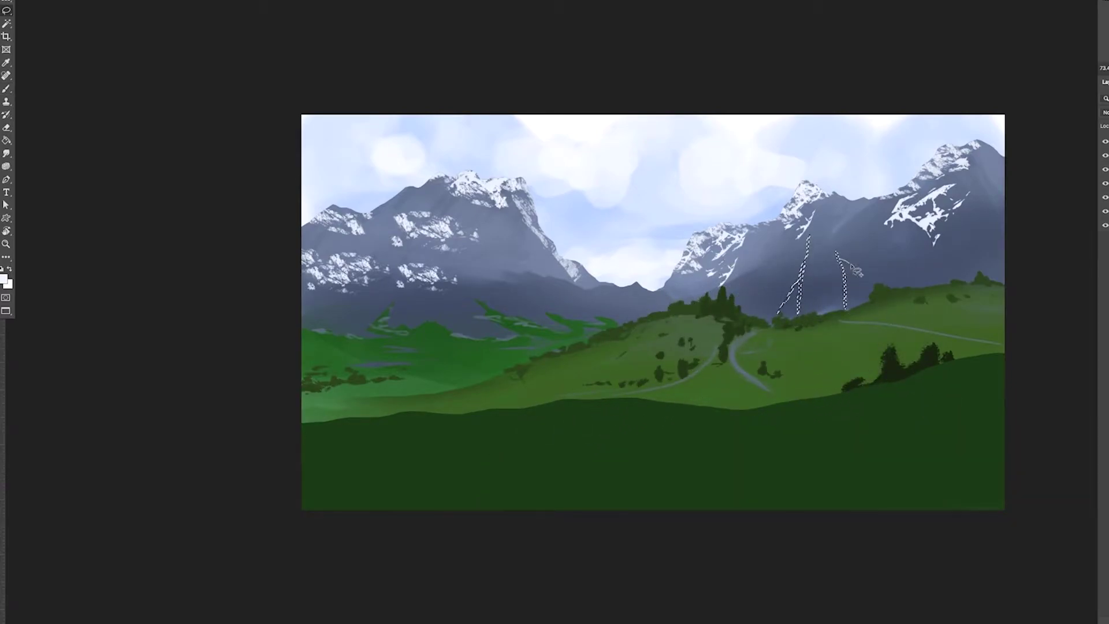
Lasso thin snow gully streaks down both the left and right mountain faces
left_click_drag(893, 198, 767, 275)
left_click_drag(504, 209, 522, 271)
mouse_move(462, 219)
left_mouse_down()
mouse_move(478, 267)
mouse_move(498, 261)
left_mouse_up()
left_click_drag(378, 261, 358, 276)
mouse_move(927, 231)
left_mouse_down()
mouse_move(957, 279)
mouse_move(901, 261)
left_mouse_up()
left_click_drag(876, 225, 865, 261)
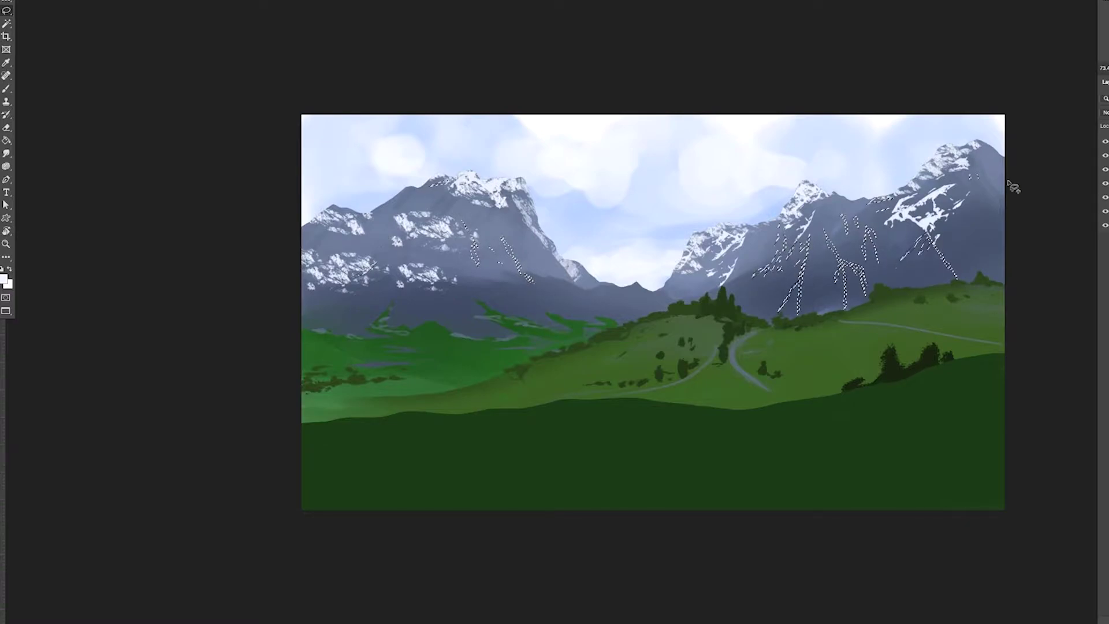
Pick a new brush and choose a light blue paint colour from the colour wheel
key("b")
right_click(854, 330)
double_click(1083, 334)
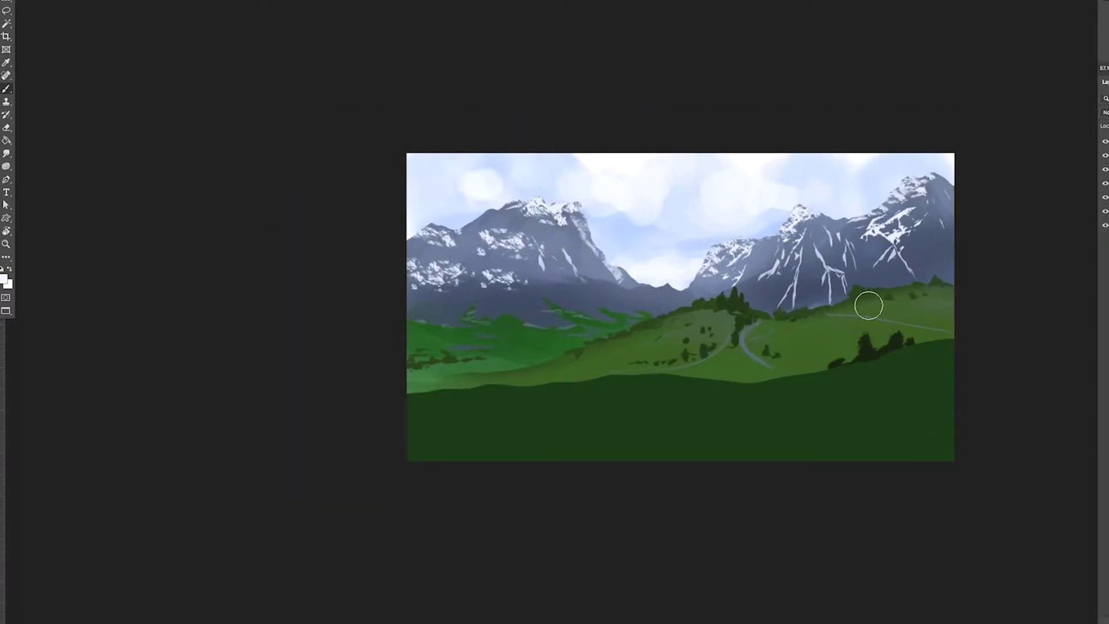
key("F6")
left_click(57, 514)
key("F6")
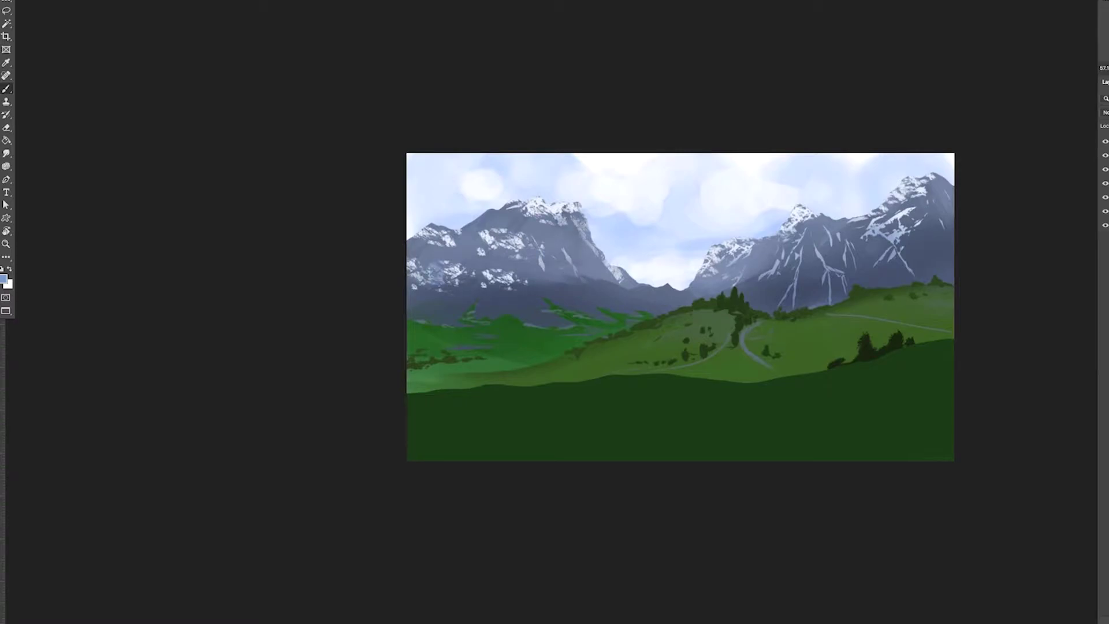
Paint soft blue clouds across the upper-left sky and between the mountains with the Snow Mts 2 brush
right_click(681, 248)
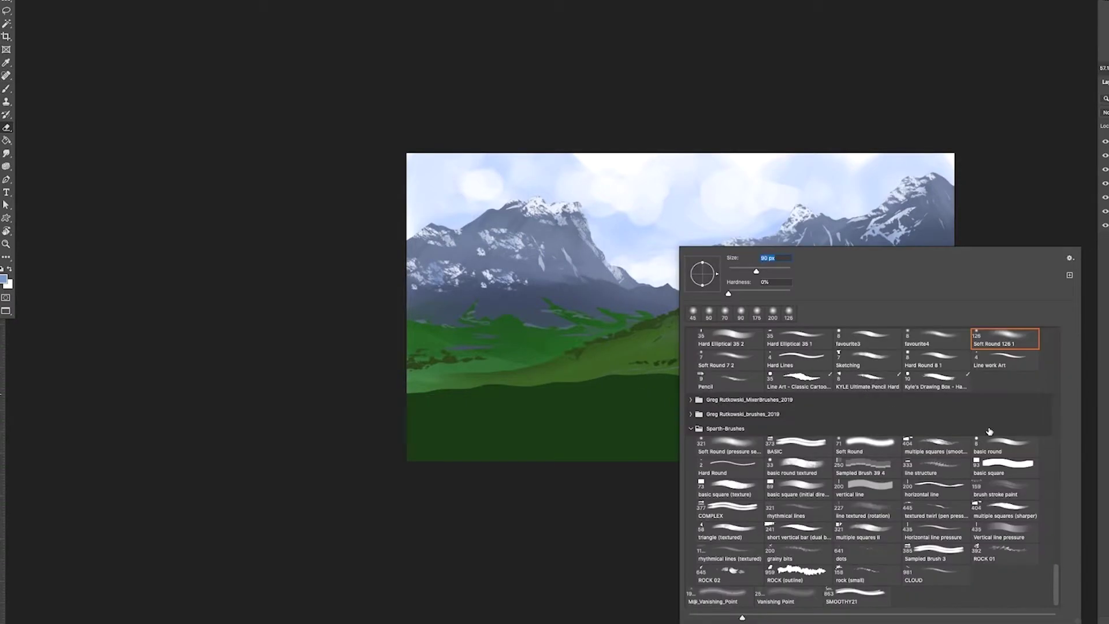
scroll(867, 462, "down", 5)
scroll(866, 462, "down", 5)
left_click(729, 470)
key("Return")
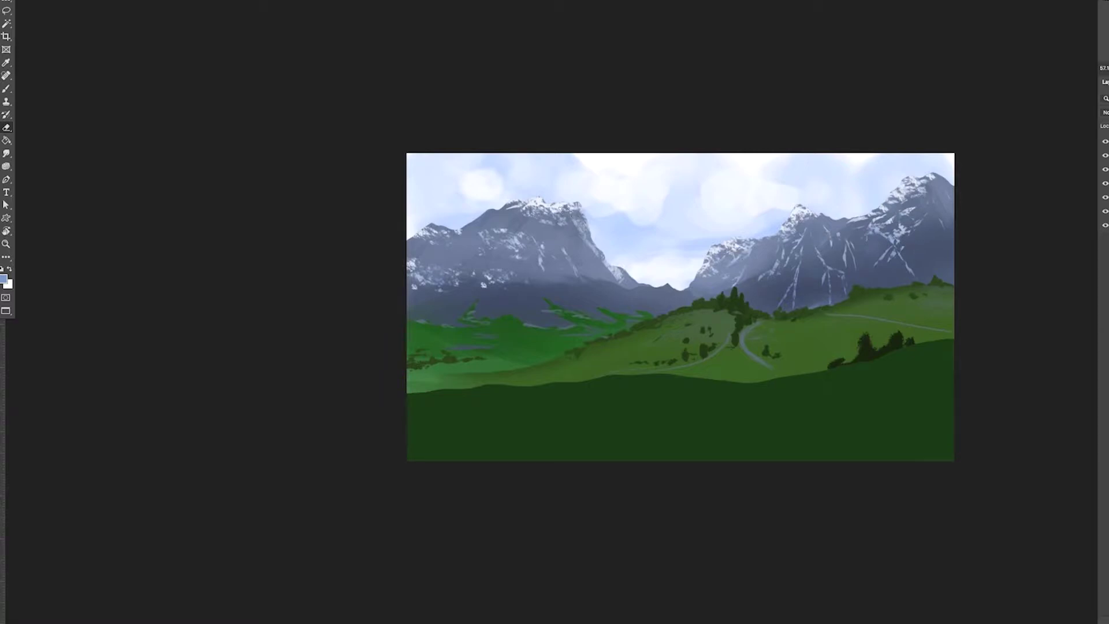
scroll(885, 296, "down", 3)
scroll(940, 289, "up", 4)
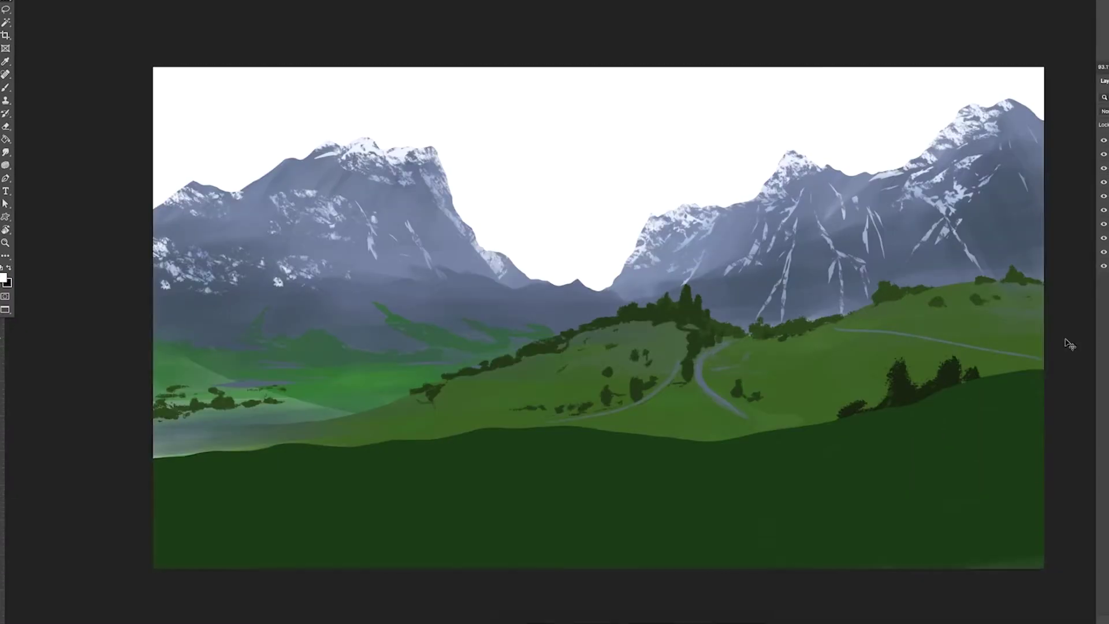
mouse_move(520, 173)
left_mouse_down()
mouse_move(185, 98)
mouse_move(482, 99)
mouse_move(540, 214)
mouse_move(289, 133)
mouse_move(162, 173)
mouse_move(265, 99)
mouse_move(468, 53)
left_mouse_up()
mouse_move(540, 198)
left_mouse_down()
mouse_move(589, 150)
mouse_move(640, 268)
mouse_move(618, 231)
mouse_move(601, 225)
mouse_move(774, 161)
mouse_move(751, 185)
mouse_move(715, 172)
mouse_move(864, 141)
mouse_move(936, 98)
mouse_move(837, 112)
mouse_move(1022, 81)
mouse_move(760, 91)
mouse_move(602, 50)
mouse_move(338, 133)
left_mouse_up()
Swap colours, then draw and drop a rectangular marquee over the sky above the mountains
key("x")
key("m")
left_click_drag(149, 62, 1039, 380)
key("ctrl+d")
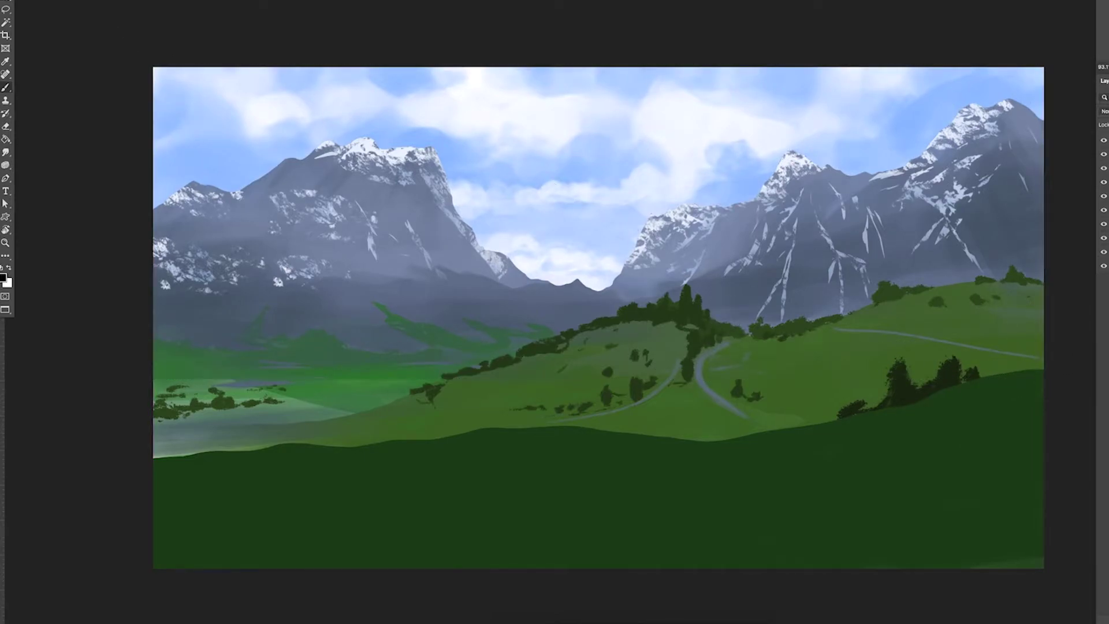
Switch to the basic square brush, clear the valley selection, and pick another brush preset
right_click(371, 359)
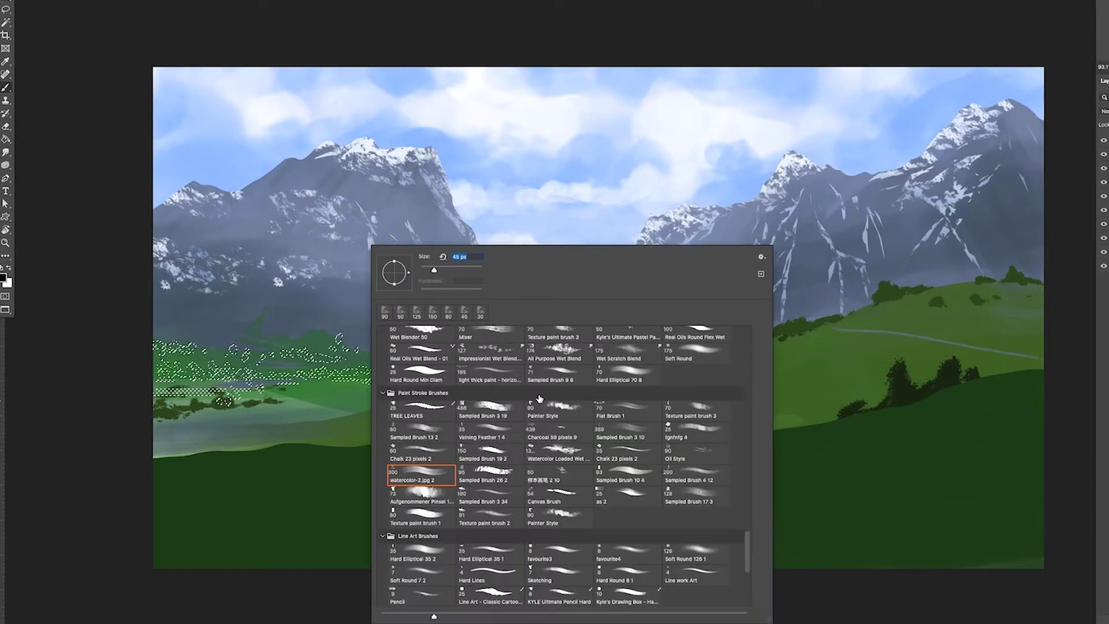
double_click(691, 464)
key("ctrl+d")
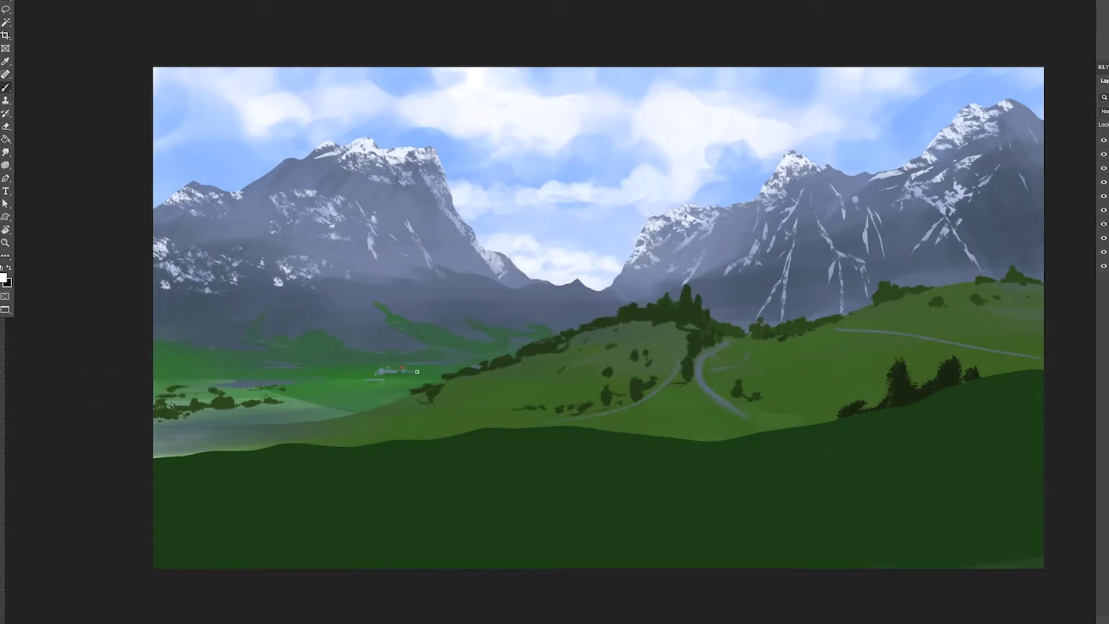
mouse_move(388, 382)
left_mouse_down()
mouse_move(644, 367)
mouse_move(368, 369)
left_mouse_up()
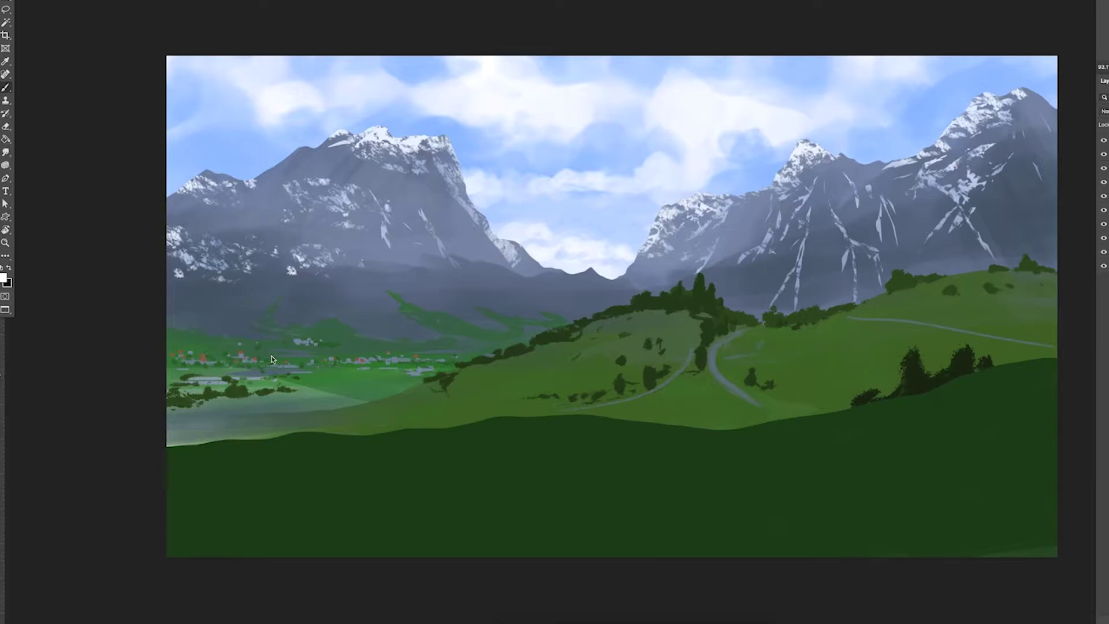
right_click(630, 386)
left_click(823, 339)
key("Return")
Tint the village meadow greener and darken the left mountain base with a larger brush, then switch to black
left_click_drag(242, 364, 376, 400)
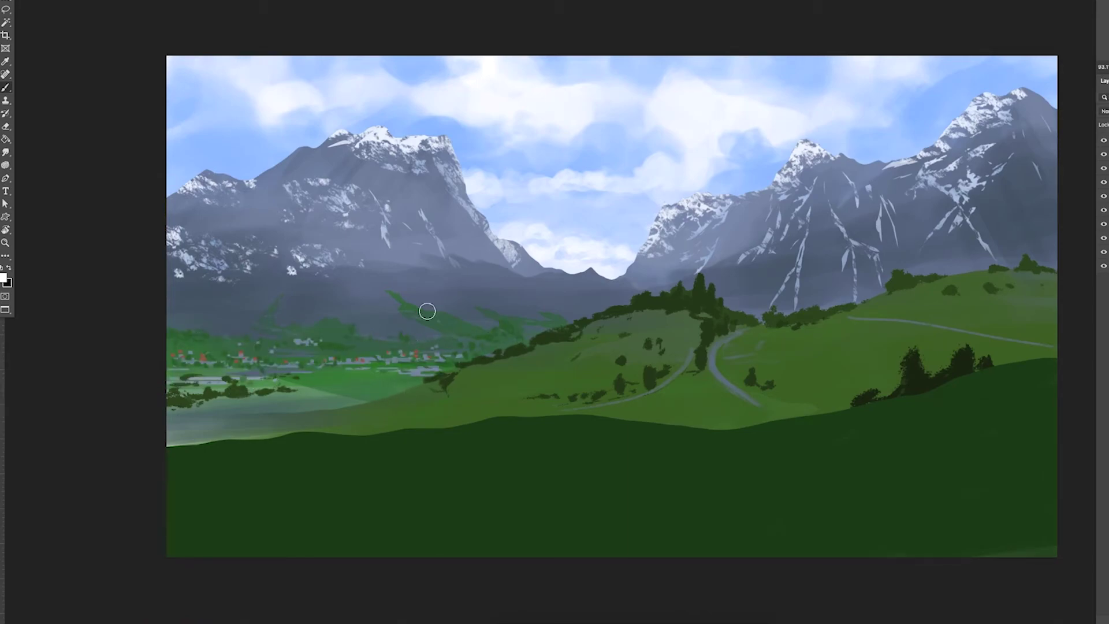
key("bracketright")
key("bracketright")
key("bracketright")
mouse_move(236, 267)
left_mouse_down()
mouse_move(202, 358)
mouse_move(1022, 277)
mouse_move(740, 241)
mouse_move(1030, 210)
mouse_move(760, 293)
mouse_move(536, 329)
mouse_move(371, 289)
mouse_move(354, 265)
mouse_move(569, 169)
left_mouse_up()
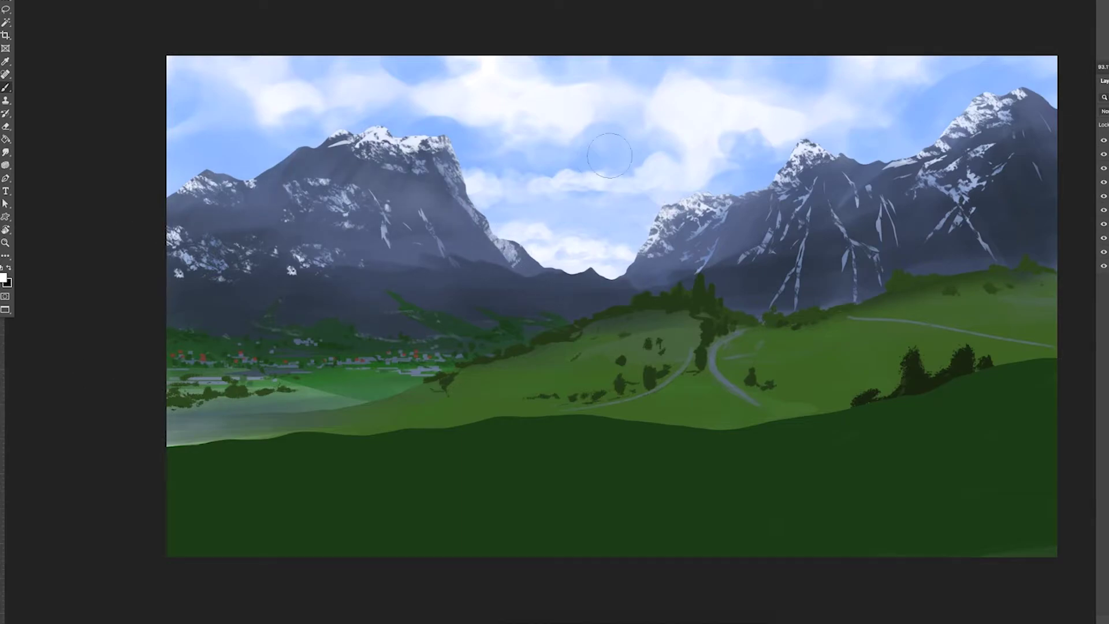
key("x")
key("bracketleft")
key("bracketleft")
key("bracketleft")
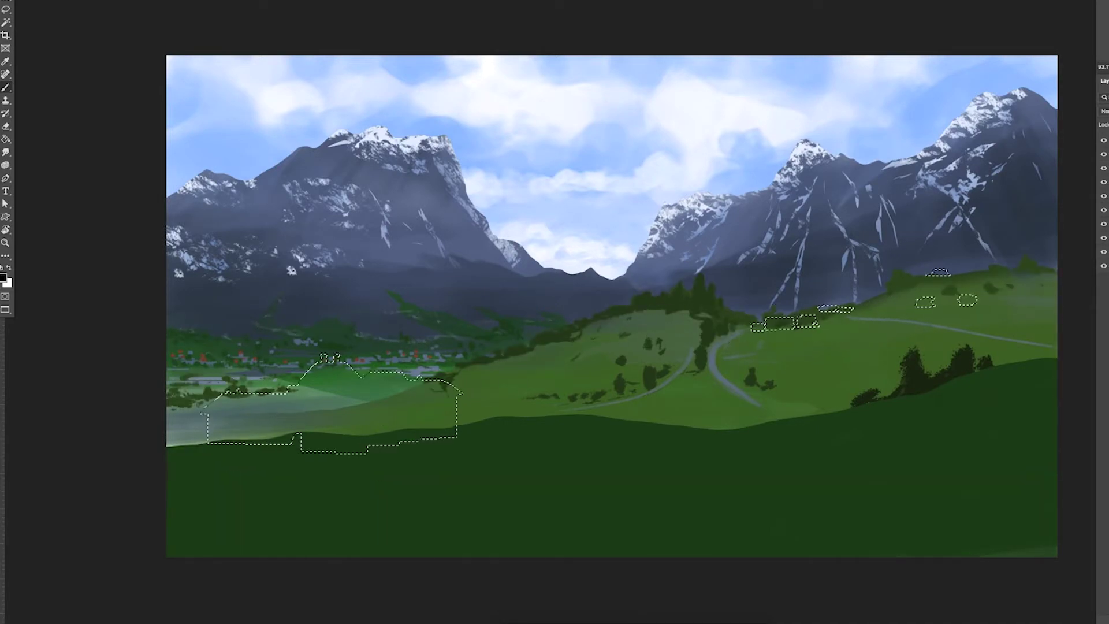
With a different brush and swapped colours, paint a dark house with a pinkish roof at lower left
right_click(629, 466)
double_click(824, 488)
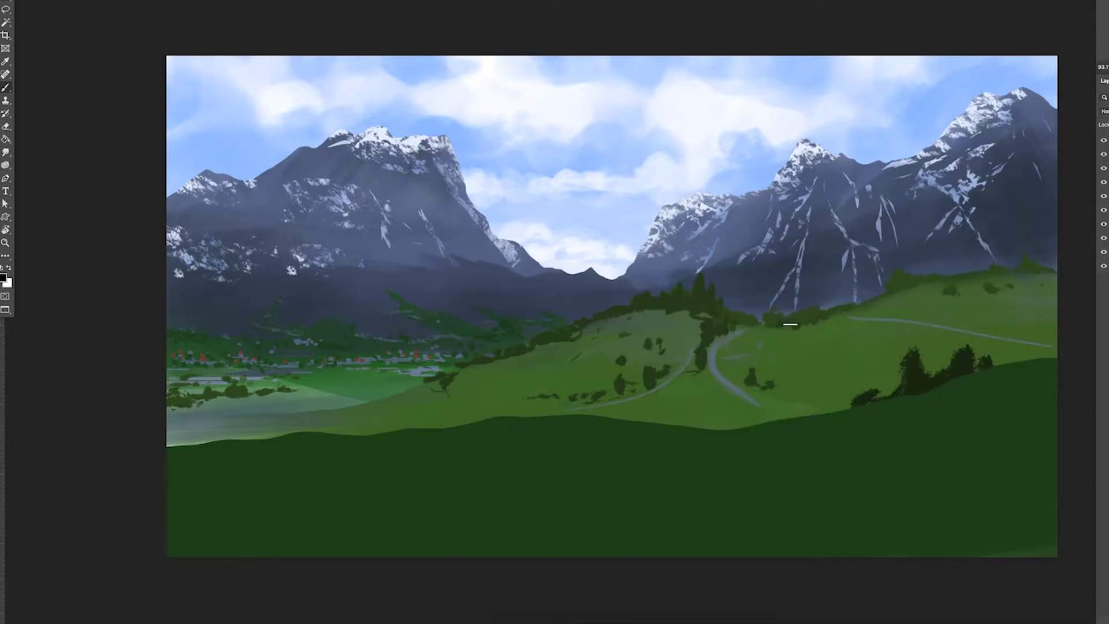
key("x")
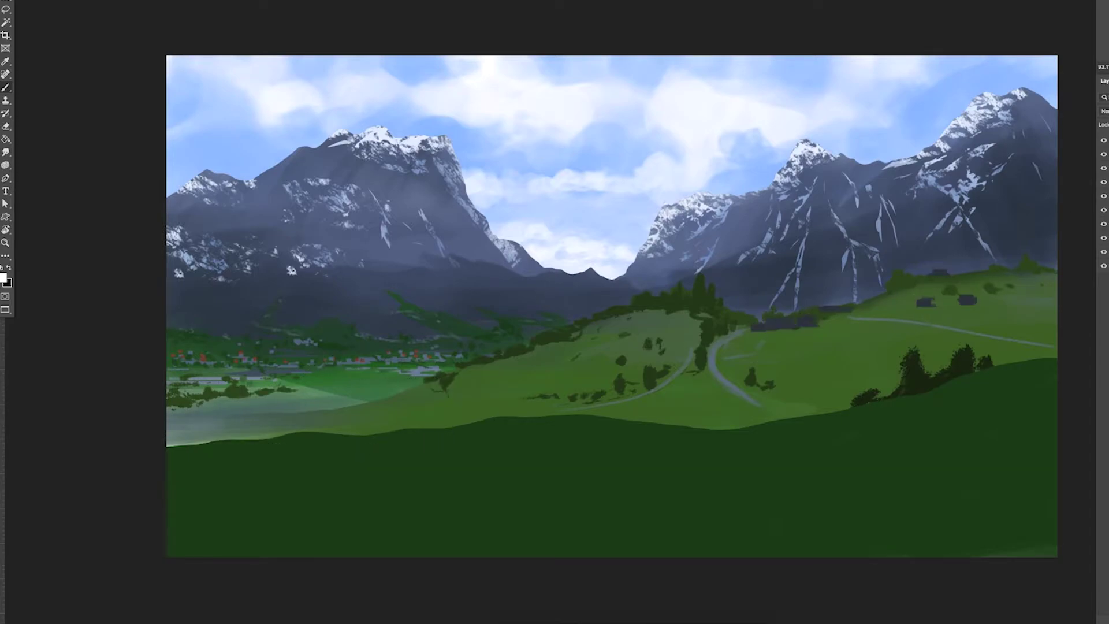
mouse_move(248, 408)
left_mouse_down()
mouse_move(277, 438)
mouse_move(281, 411)
mouse_move(279, 420)
mouse_move(306, 427)
mouse_move(318, 424)
mouse_move(306, 408)
mouse_move(337, 412)
mouse_move(278, 394)
left_mouse_up()
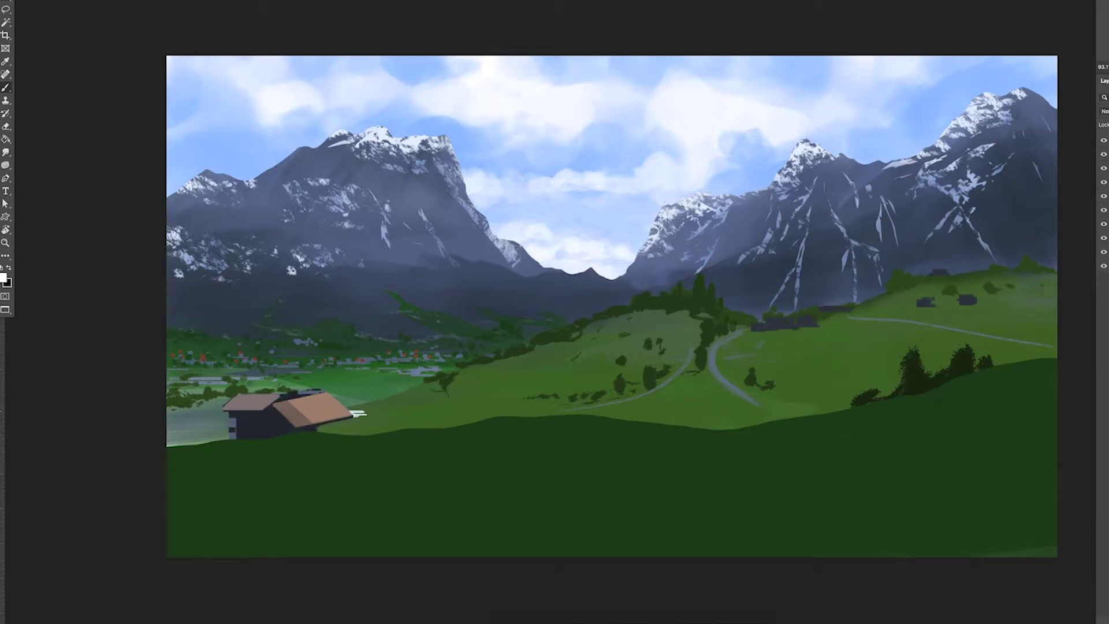
Grow the farmhouse with white end walls, an orange-roofed building behind, and a red-roofed shed
left_click_drag(335, 424, 309, 425)
right_click(201, 434)
key("Escape")
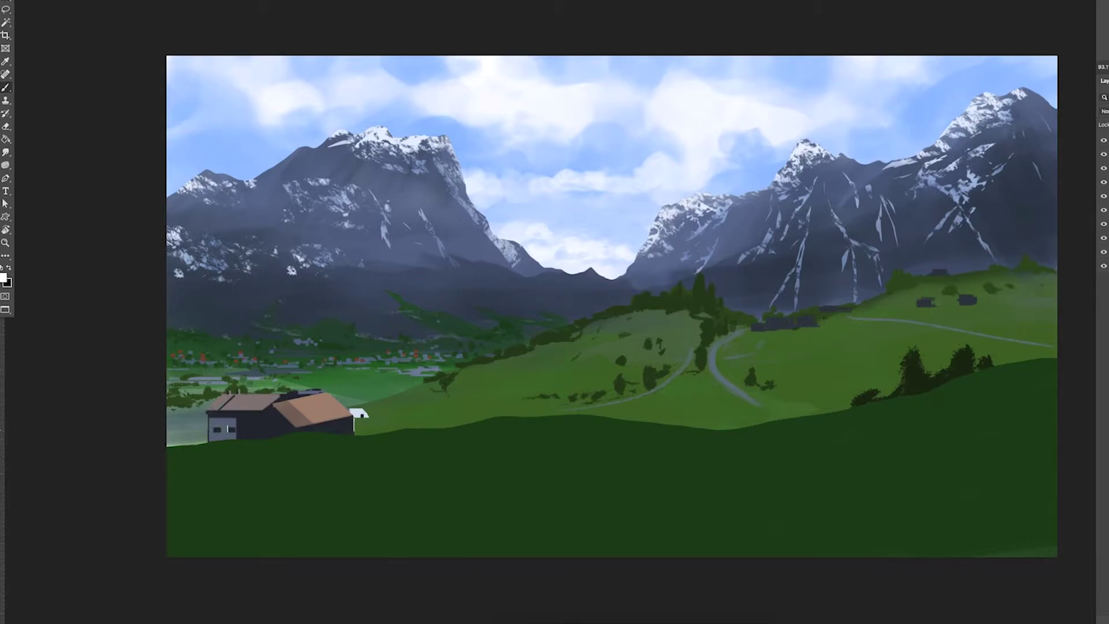
left_click_drag(355, 420, 374, 427)
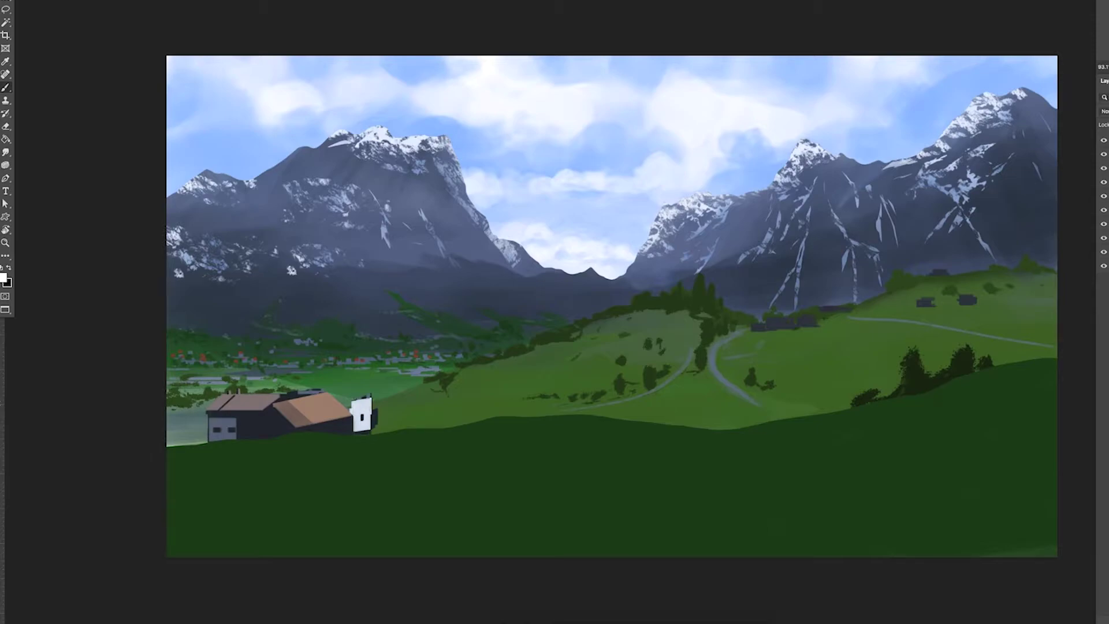
mouse_move(312, 370)
left_mouse_down()
mouse_move(356, 381)
mouse_move(349, 389)
mouse_move(354, 353)
left_mouse_up()
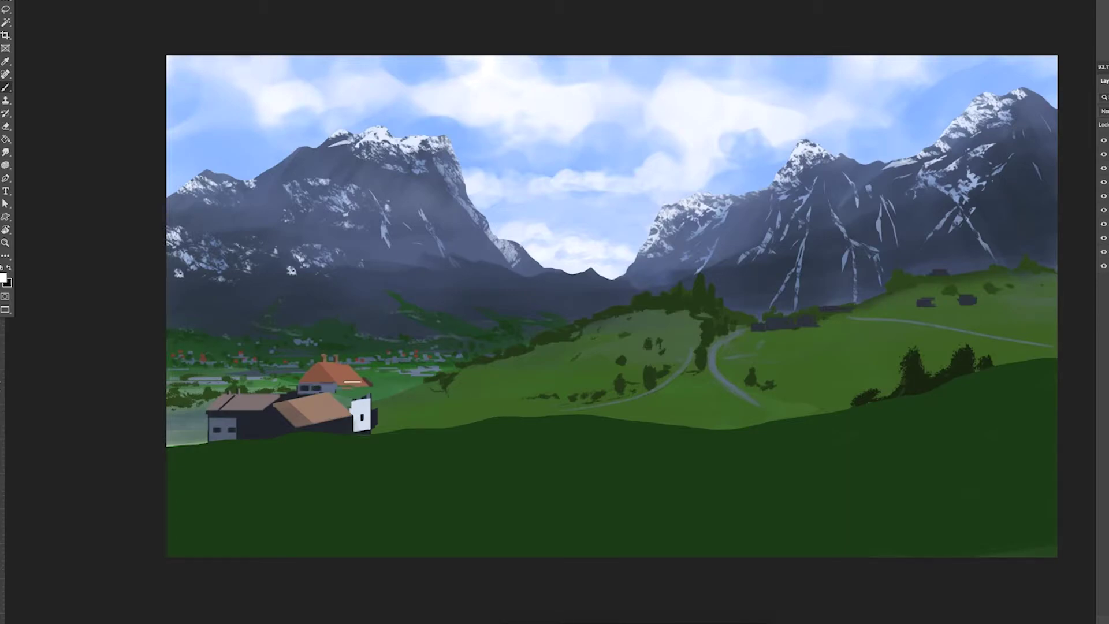
scroll(611, 306, "left", 2)
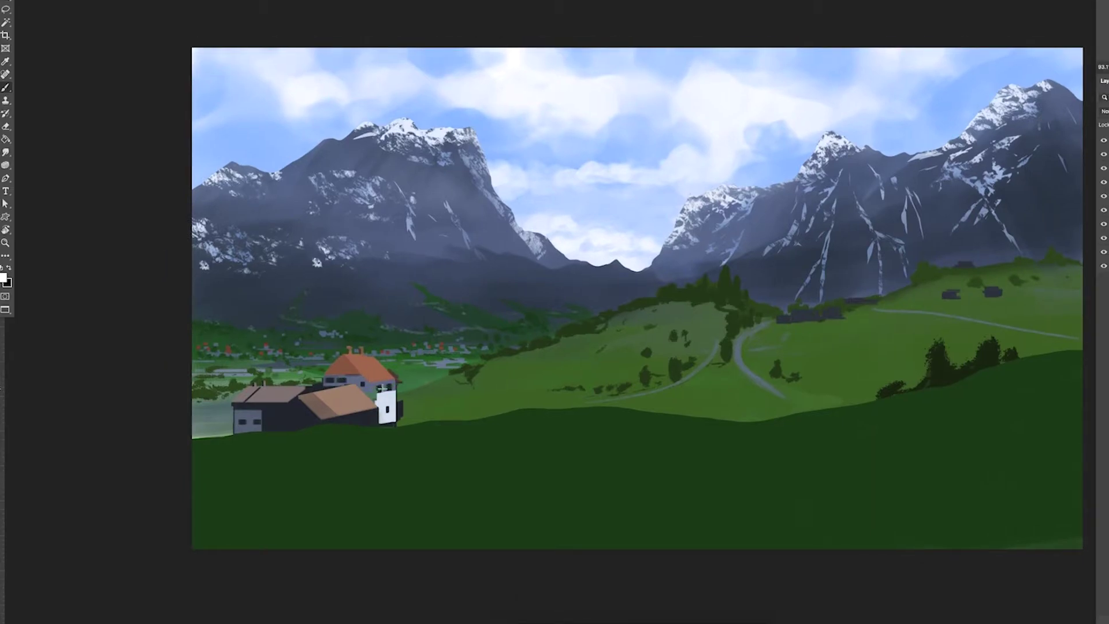
mouse_move(409, 399)
left_mouse_down()
mouse_move(422, 419)
mouse_move(419, 370)
mouse_move(439, 381)
mouse_move(433, 408)
mouse_move(462, 405)
mouse_move(473, 416)
left_mouse_up()
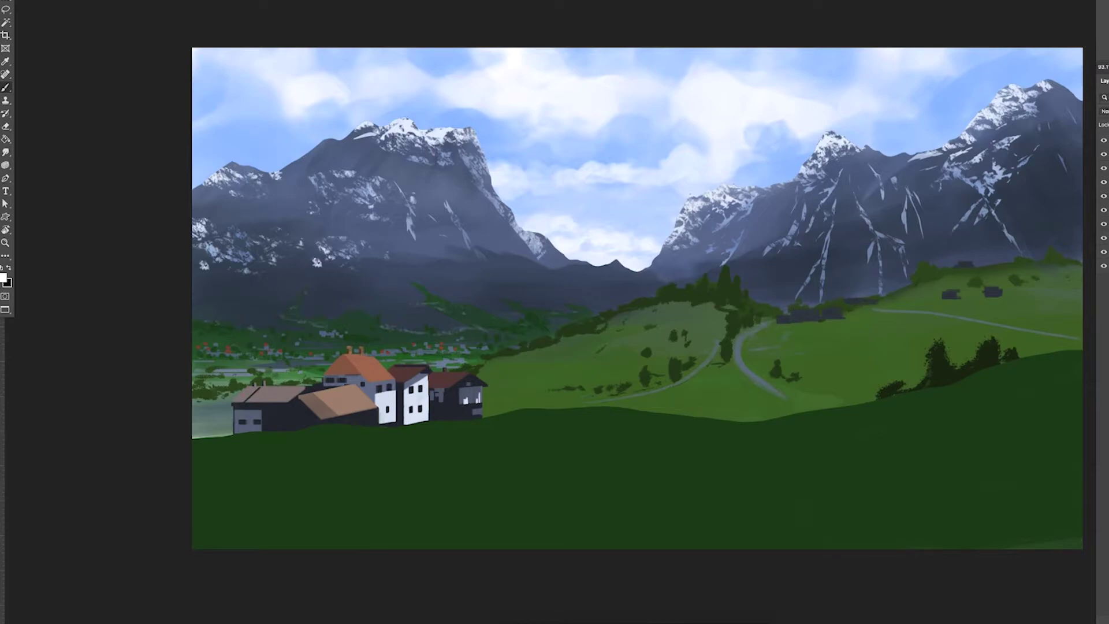
Make and clear a lasso selection around the houses, then paint dark bushes along the hill edge
key("l")
left_click_drag(477, 344, 479, 348)
key("ctrl+d")
key("x")
right_click(578, 242)
scroll(774, 462, "down", 3)
key("Return")
key("x")
mouse_move(569, 407)
left_mouse_down()
mouse_move(496, 410)
mouse_move(531, 398)
left_mouse_up()
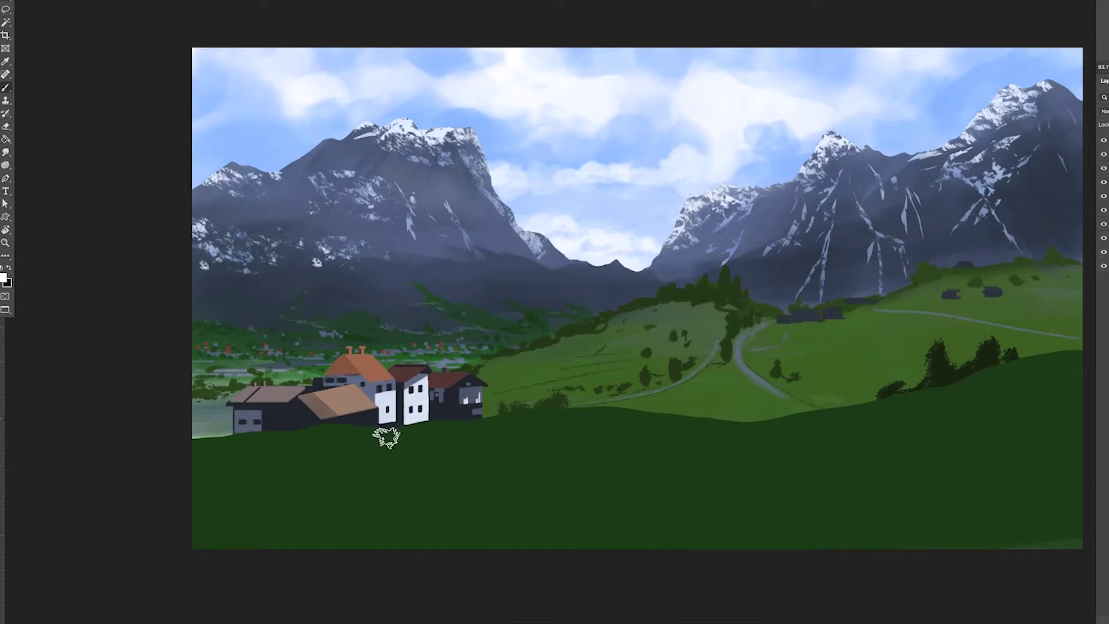
Paint dark trees and bushes between the white houses and along the hill edge
key("l")
left_click_drag(941, 323, 947, 358)
key("x")
key("ctrl+d")
key("b")
key("x")
mouse_move(419, 419)
left_mouse_down()
mouse_move(439, 398)
mouse_move(492, 399)
left_mouse_up()
left_click_drag(445, 372, 446, 361)
left_click_drag(375, 422, 355, 407)
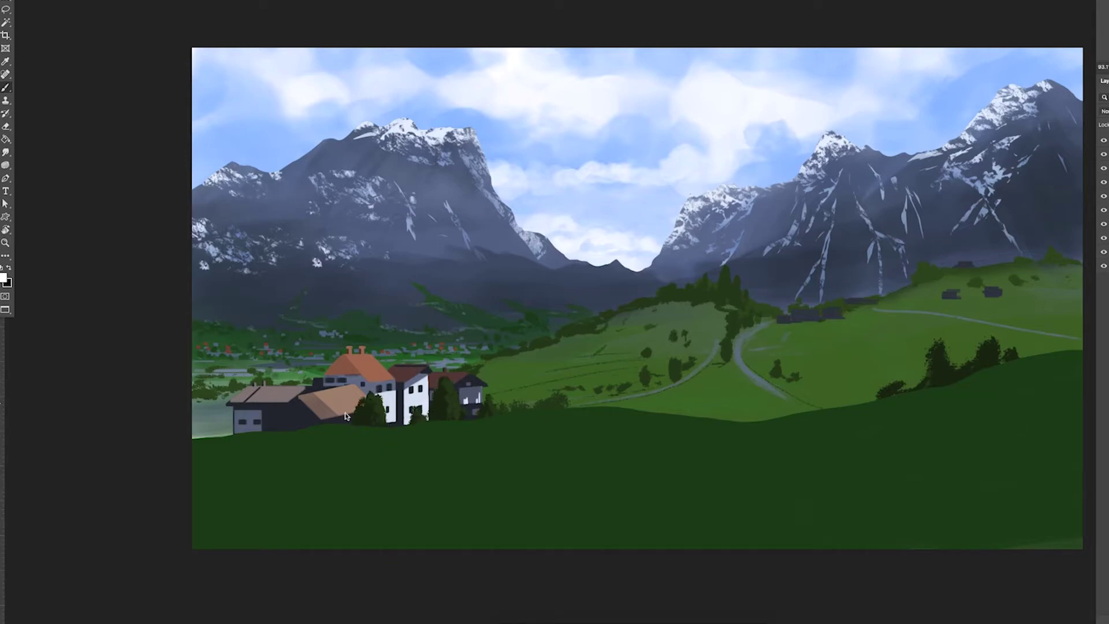
left_click_drag(260, 425, 271, 417)
left_click_drag(286, 428, 297, 419)
left_click_drag(523, 405, 566, 398)
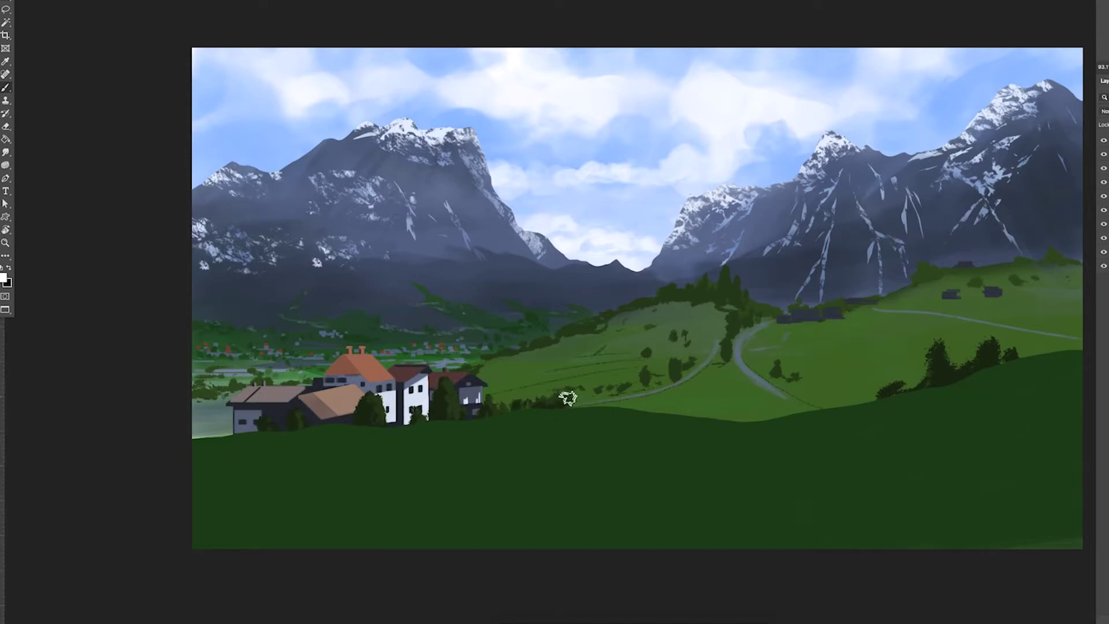
Choose a thin detail brush and lasso the lower hill area
right_click(801, 341)
double_click(837, 393)
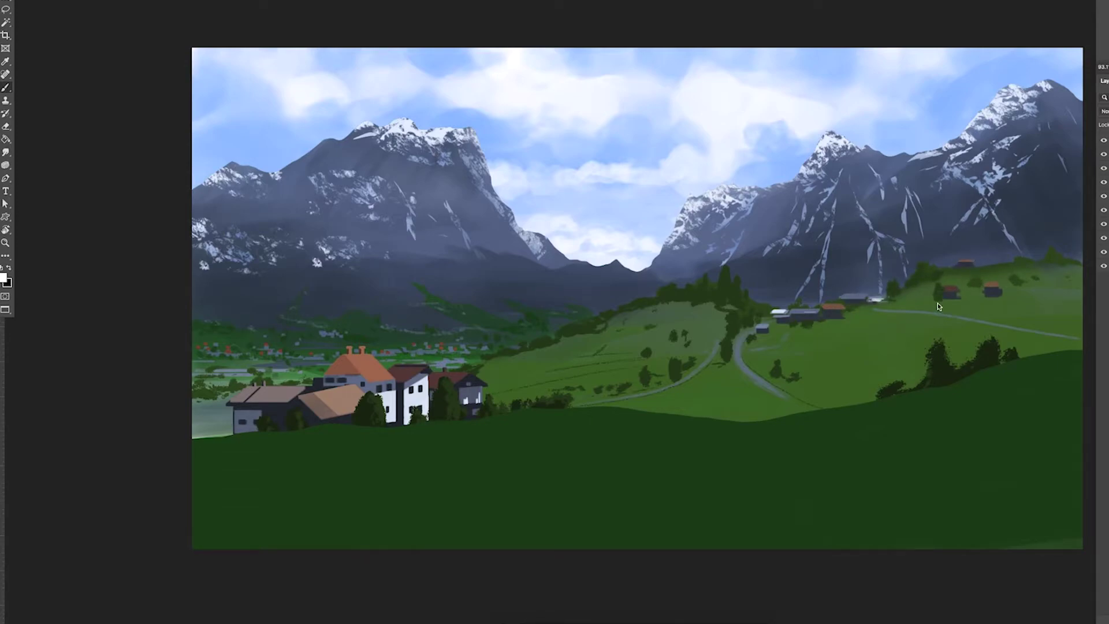
left_click_drag(1078, 333, 1094, 392)
Switch to black, clear the selection, and cover the lower meadow with dark green strokes
key("x")
scroll(920, 266, "down", 3)
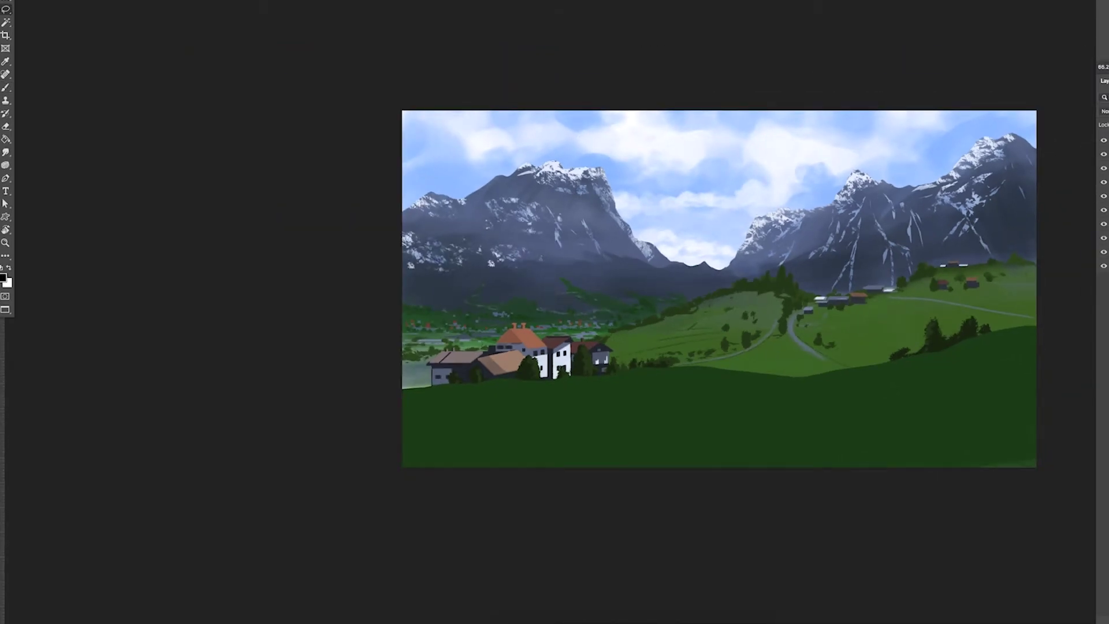
key("ctrl+a")
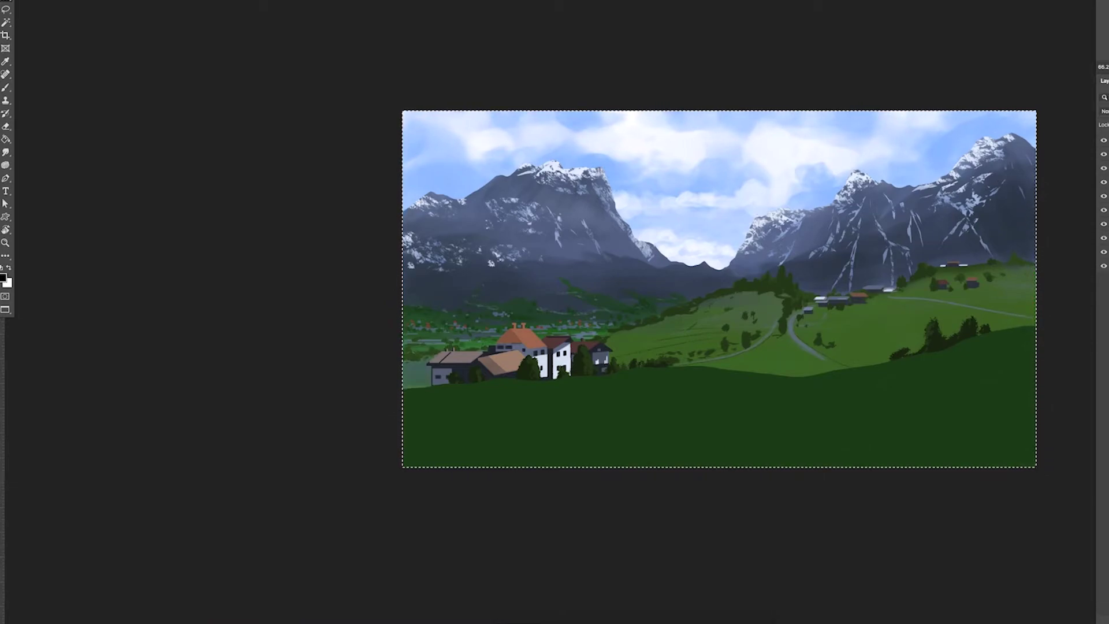
key("ctrl+d")
right_click(611, 281)
scroll(972, 568, "up", 3)
key("Escape")
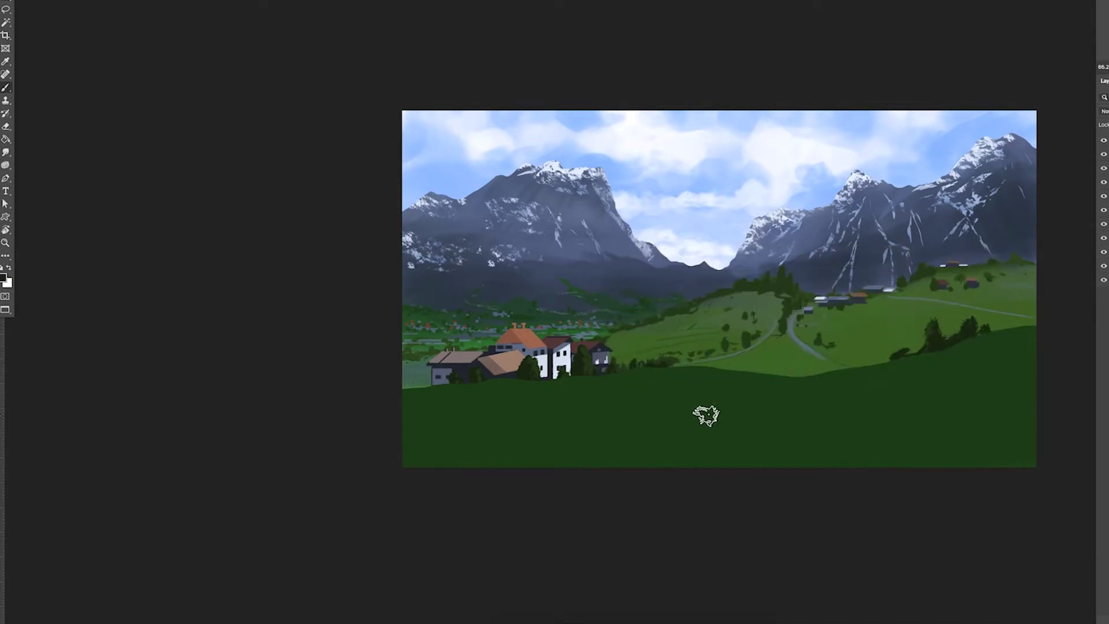
left_click_drag(878, 421, 678, 432)
mouse_move(494, 435)
left_mouse_down()
mouse_move(676, 391)
mouse_move(1010, 352)
mouse_move(1005, 427)
left_mouse_up()
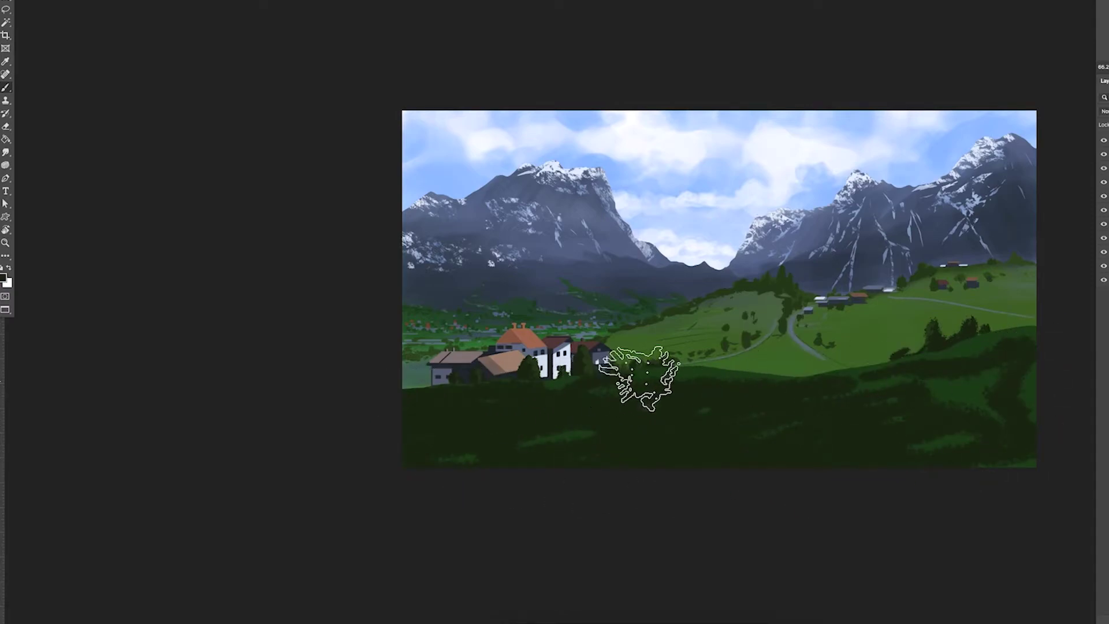
Switch to a foliage brush and fine-tune its size
right_click(747, 320)
scroll(1050, 532, "down", 3)
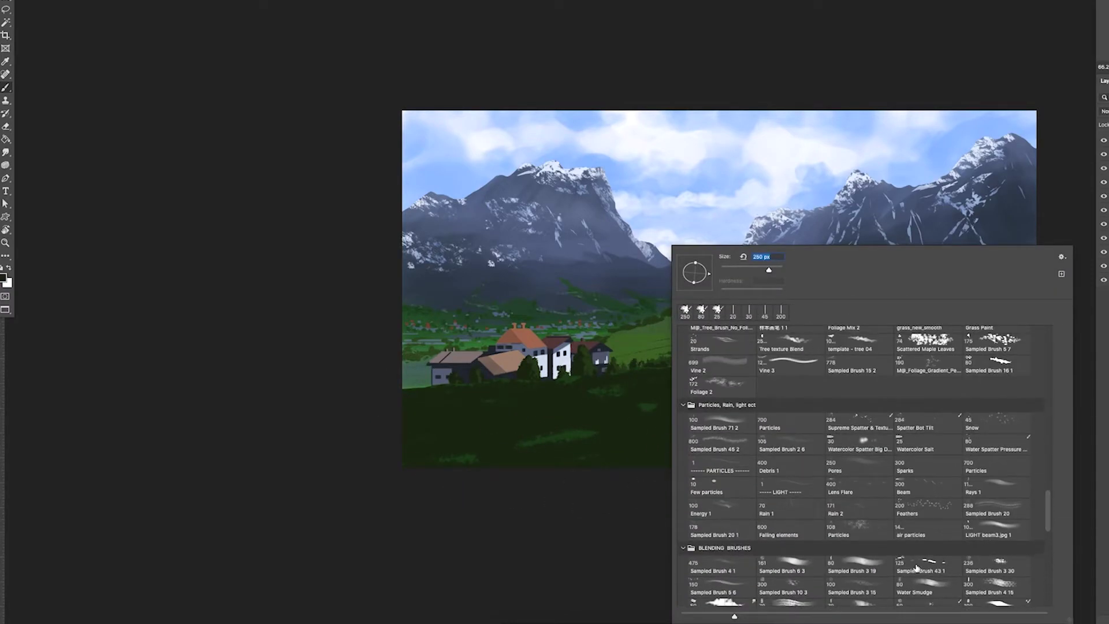
left_click(585, 425)
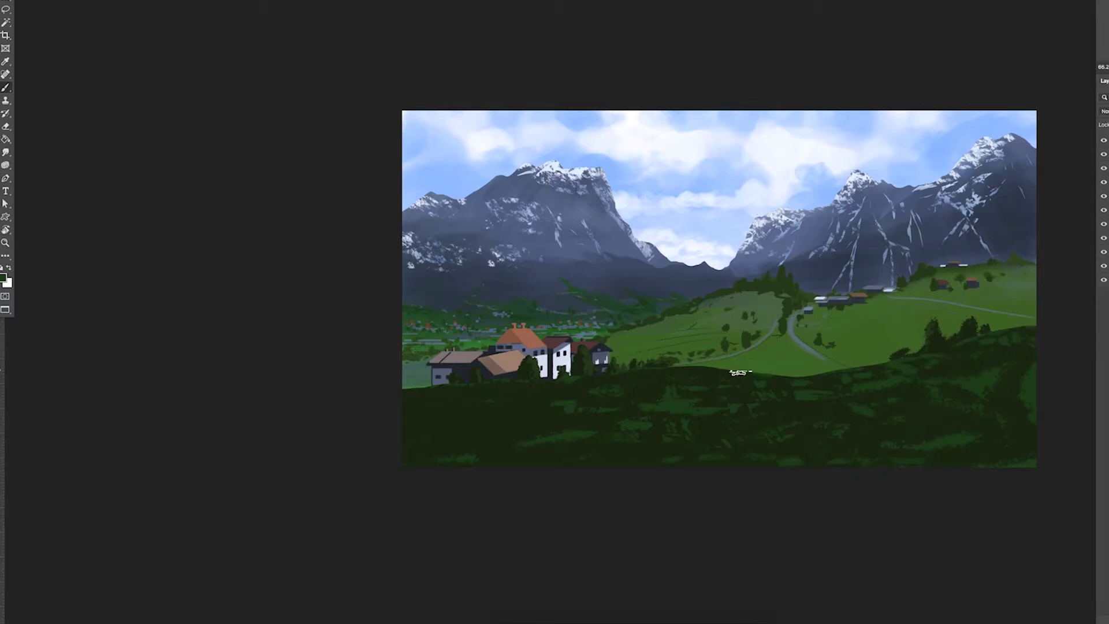
key("bracketright")
key("bracketright")
key("bracketright")
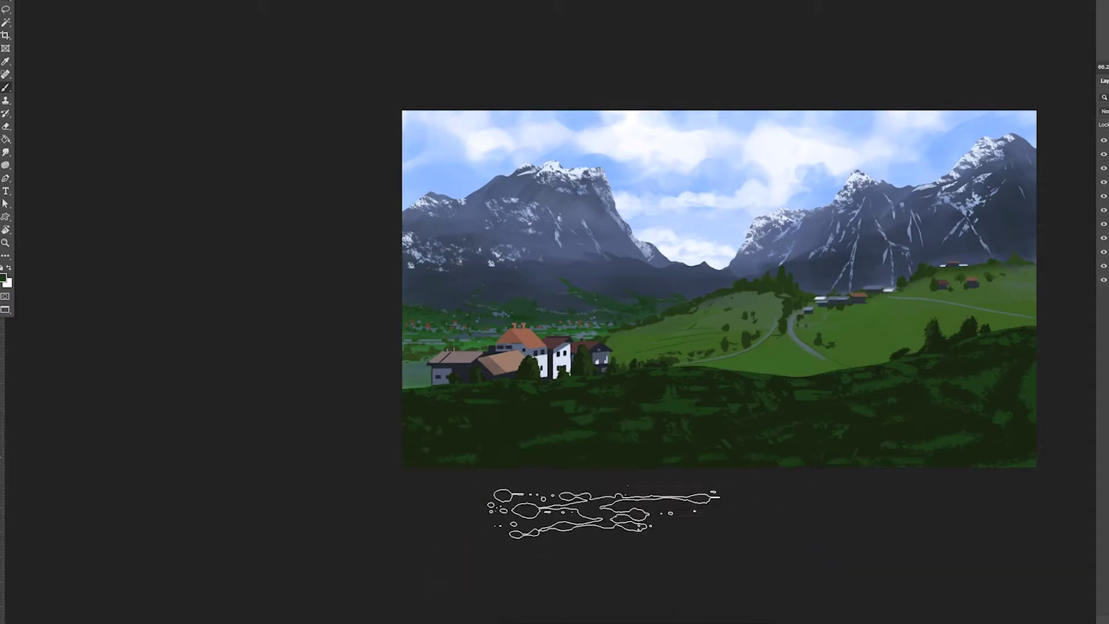
key("bracketleft")
key("bracketleft")
key("bracketleft")
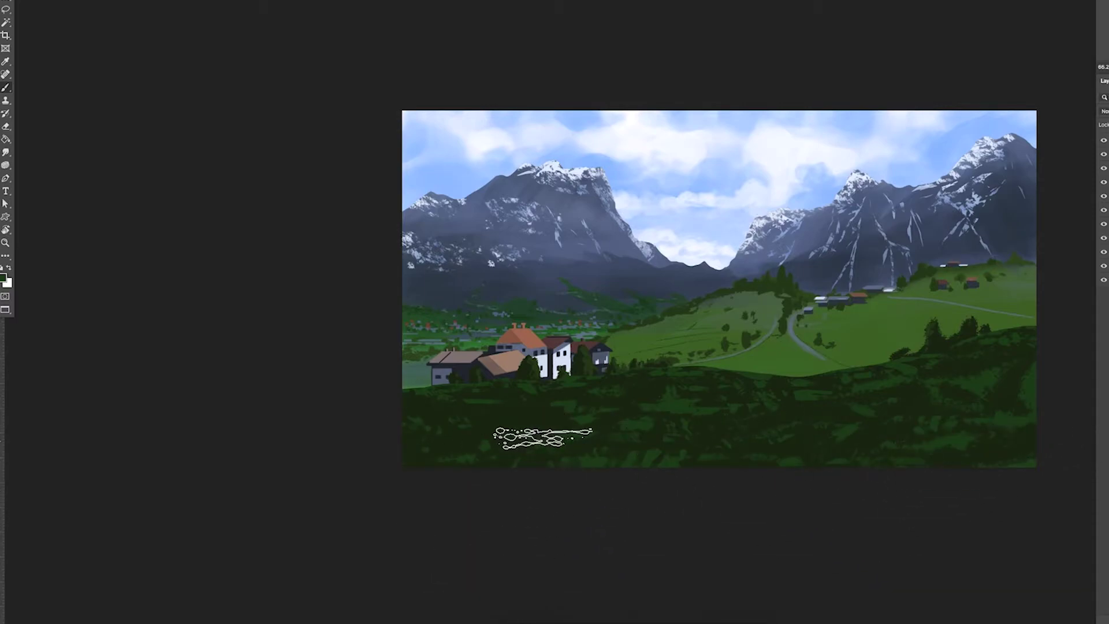
right_click(997, 387)
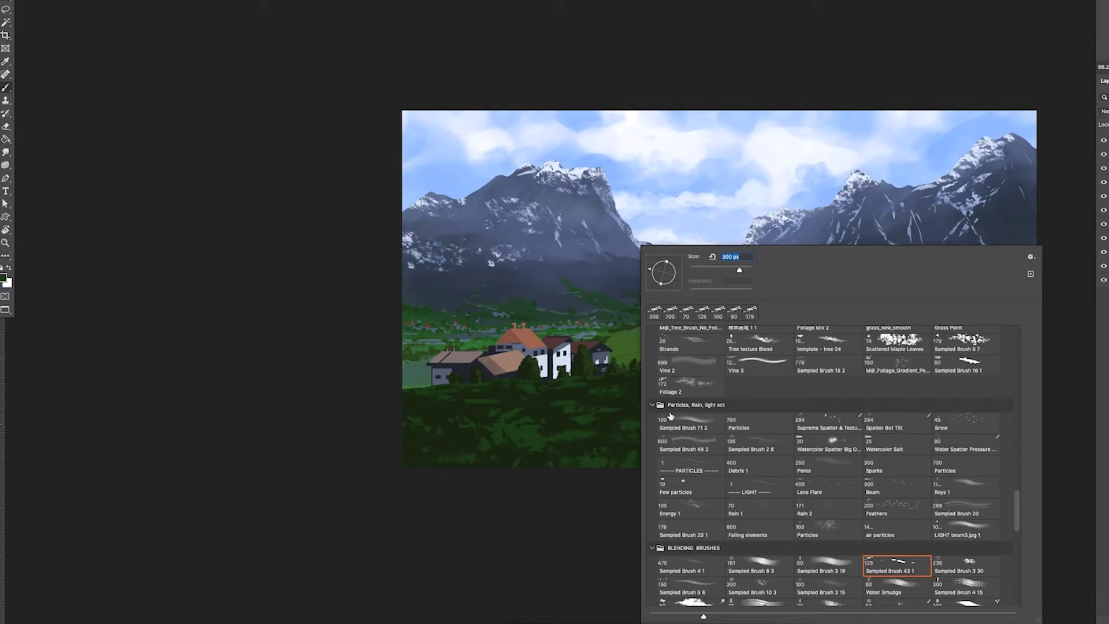
Choose the Foliage 2 brush in yellow and dab the first flowers onto the dark hillside
left_click_drag(1015, 508, 1016, 481)
left_click(688, 581)
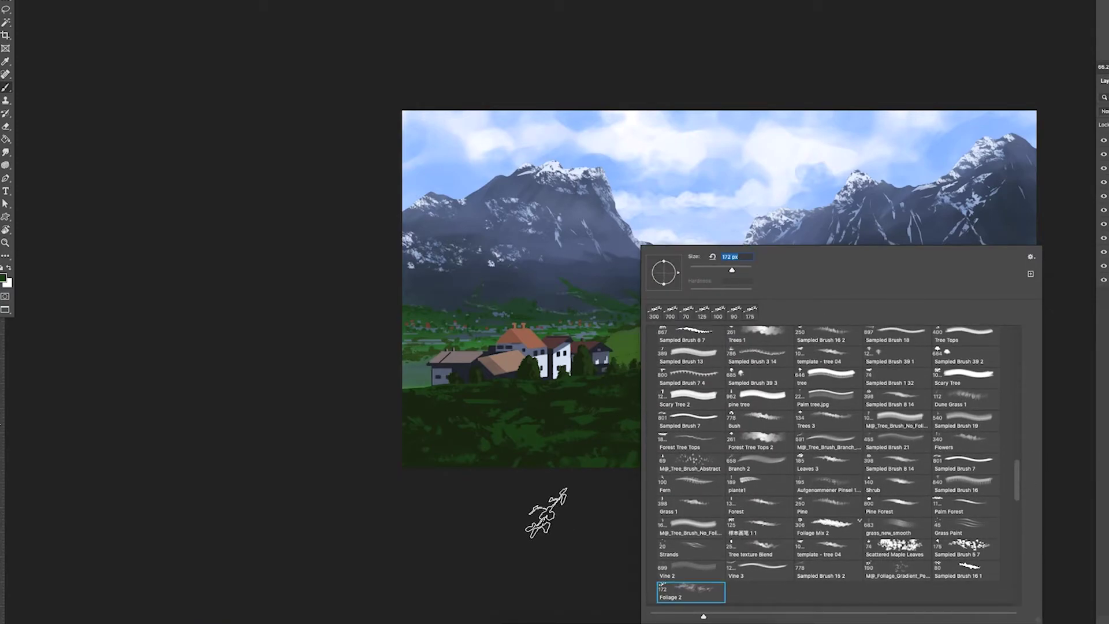
key("Return")
left_click(108, 593)
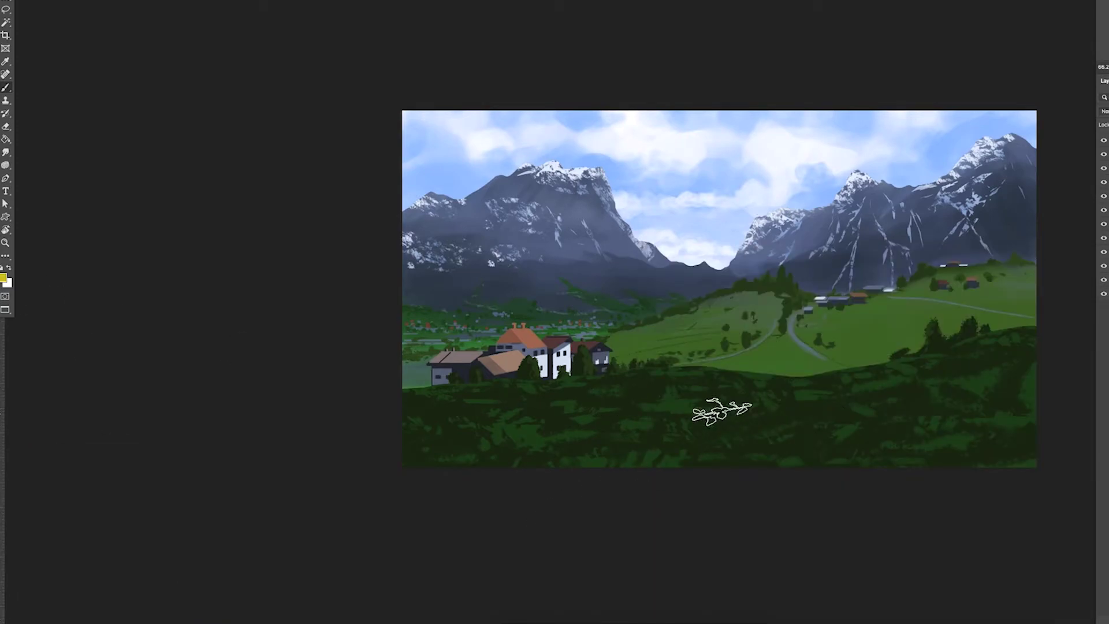
left_click_drag(717, 419, 877, 405)
right_click(751, 415)
scroll(947, 462, "down", 5)
key("Return")
Cover the ridge and both hill slopes with dense yellow flowers from edge to edge
mouse_move(444, 398)
left_mouse_down()
mouse_move(999, 353)
mouse_move(962, 356)
left_mouse_up()
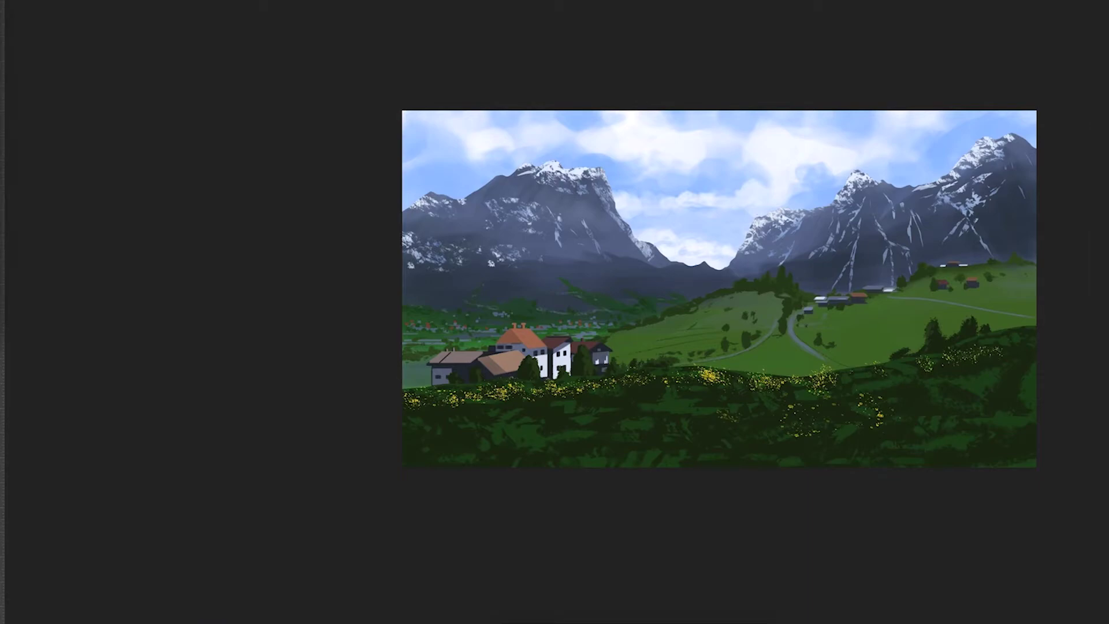
left_click_drag(861, 381, 893, 361)
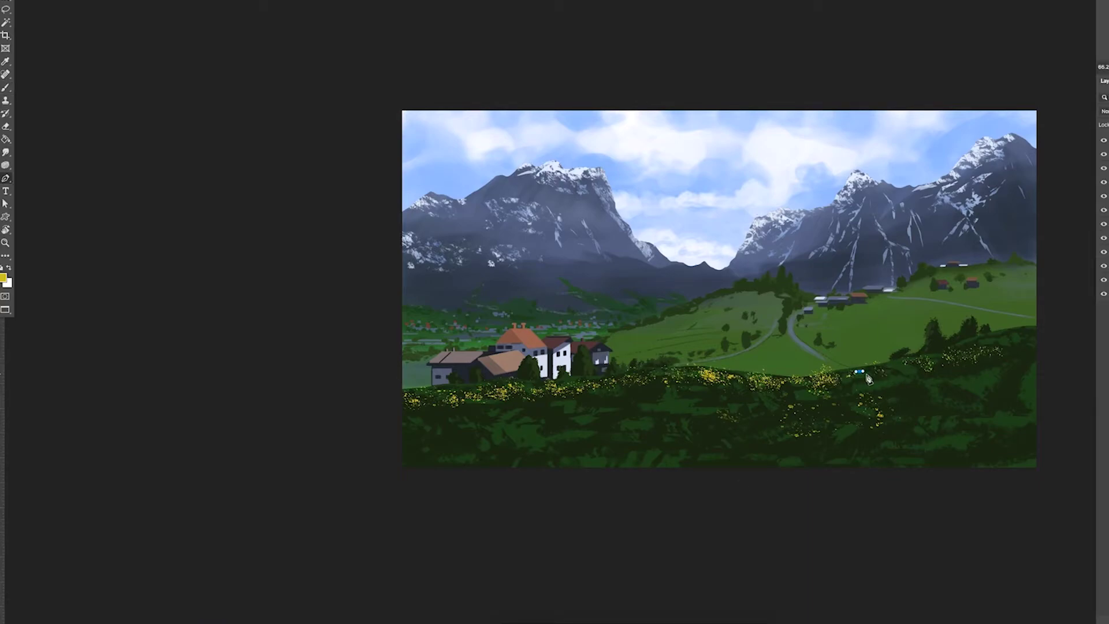
left_click_drag(981, 341, 405, 390)
mouse_move(982, 341)
left_mouse_down()
mouse_move(621, 387)
mouse_move(1010, 347)
mouse_move(427, 399)
mouse_move(889, 367)
mouse_move(1010, 332)
left_mouse_up()
mouse_move(658, 370)
left_mouse_down()
mouse_move(407, 396)
mouse_move(970, 346)
left_mouse_up()
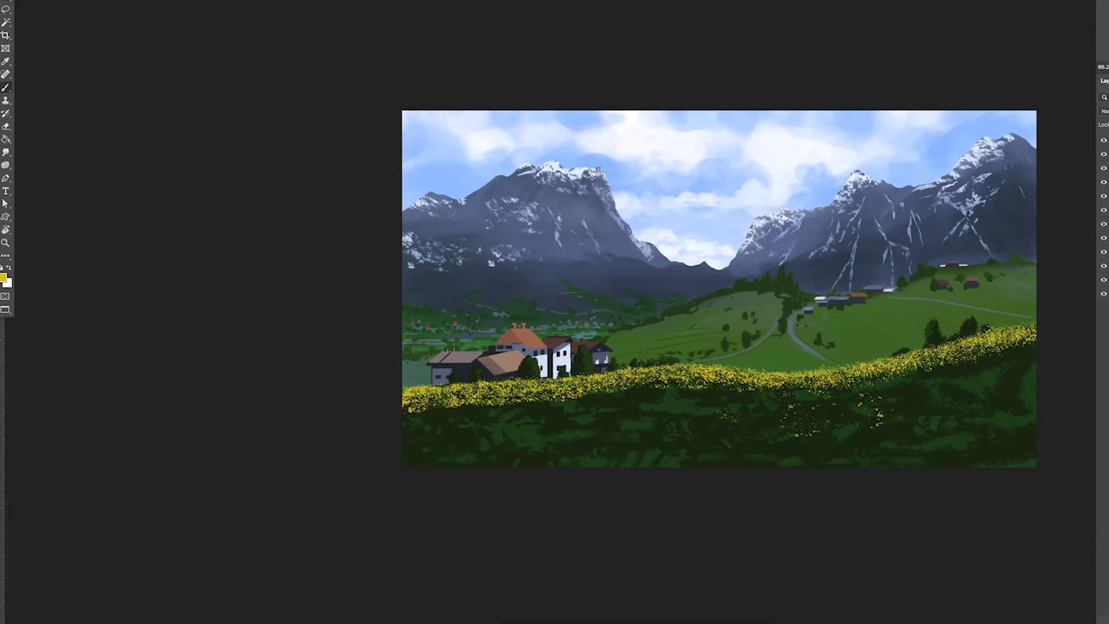
mouse_move(405, 413)
left_mouse_down()
mouse_move(698, 392)
mouse_move(765, 419)
mouse_move(1016, 358)
mouse_move(1011, 393)
mouse_move(880, 391)
mouse_move(647, 416)
mouse_move(930, 393)
mouse_move(534, 411)
mouse_move(546, 442)
mouse_move(522, 465)
mouse_move(624, 436)
mouse_move(754, 449)
mouse_move(936, 436)
mouse_move(899, 453)
mouse_move(439, 456)
mouse_move(685, 460)
mouse_move(910, 439)
mouse_move(993, 370)
mouse_move(439, 398)
left_mouse_up()
mouse_move(439, 399)
left_mouse_down()
mouse_move(975, 388)
mouse_move(976, 439)
mouse_move(1005, 398)
left_mouse_up()
mouse_move(693, 369)
left_mouse_down()
mouse_move(415, 387)
mouse_move(844, 371)
left_mouse_up()
mouse_move(780, 384)
left_mouse_down()
mouse_move(1005, 340)
mouse_move(895, 373)
mouse_move(427, 402)
left_mouse_up()
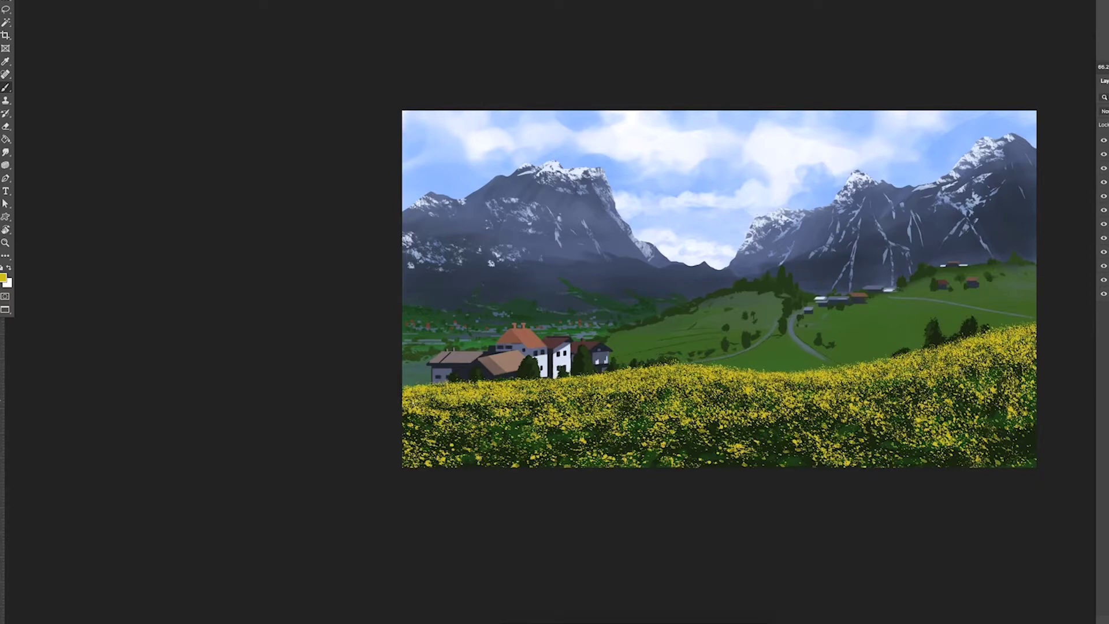
left_click(786, 330, "alt")
Paint grass texture on the green hillside with sampled dark green and hide the hillside houses layer
left_click(673, 351, "alt")
left_click_drag(612, 347, 693, 341)
left_click(1103, 182)
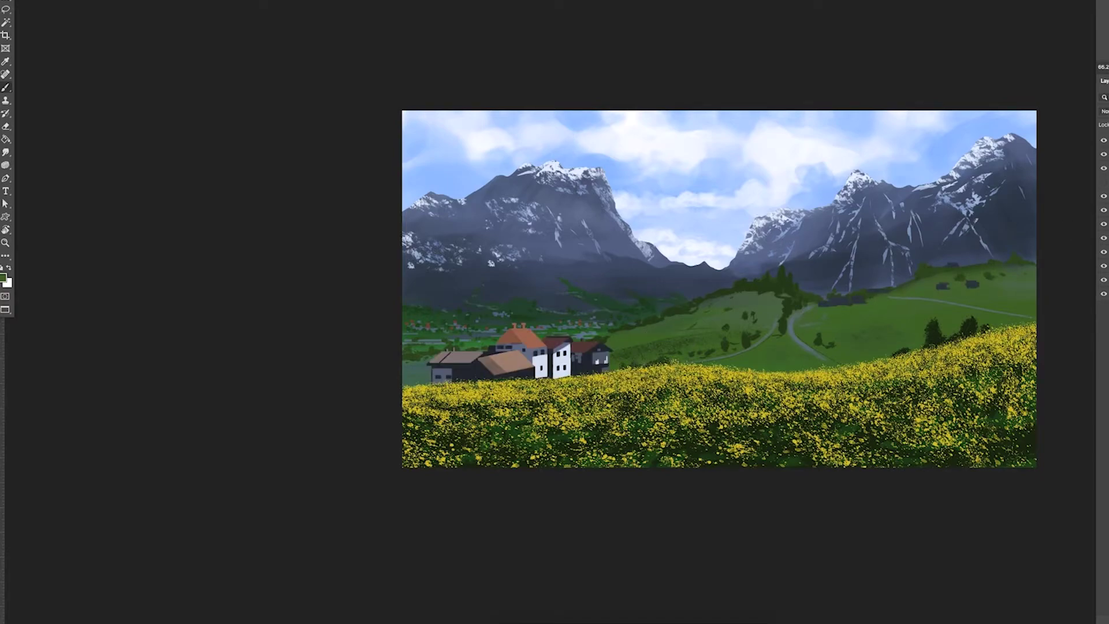
key("l")
left_click_drag(578, 323, 757, 295)
key("b")
left_click(811, 292)
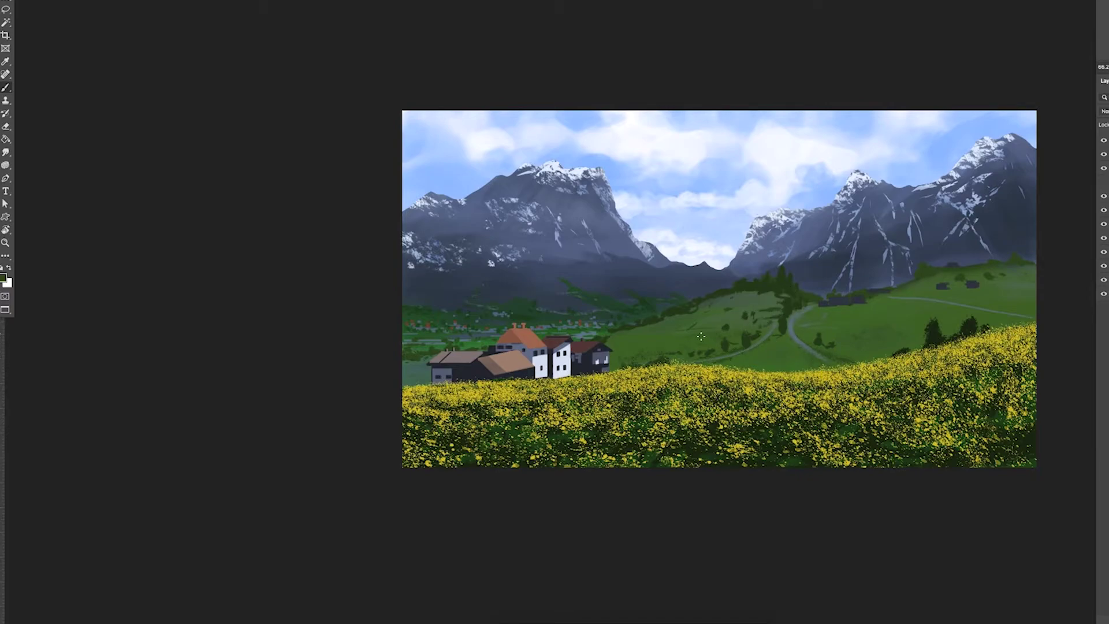
left_click(883, 315)
Texture the lower flower field with sampled olive-yellow using a new brush
left_click(700, 430, "alt")
right_click(672, 426)
left_click(589, 523)
right_click(658, 452)
scroll(855, 462, "down", 5)
left_click(594, 518)
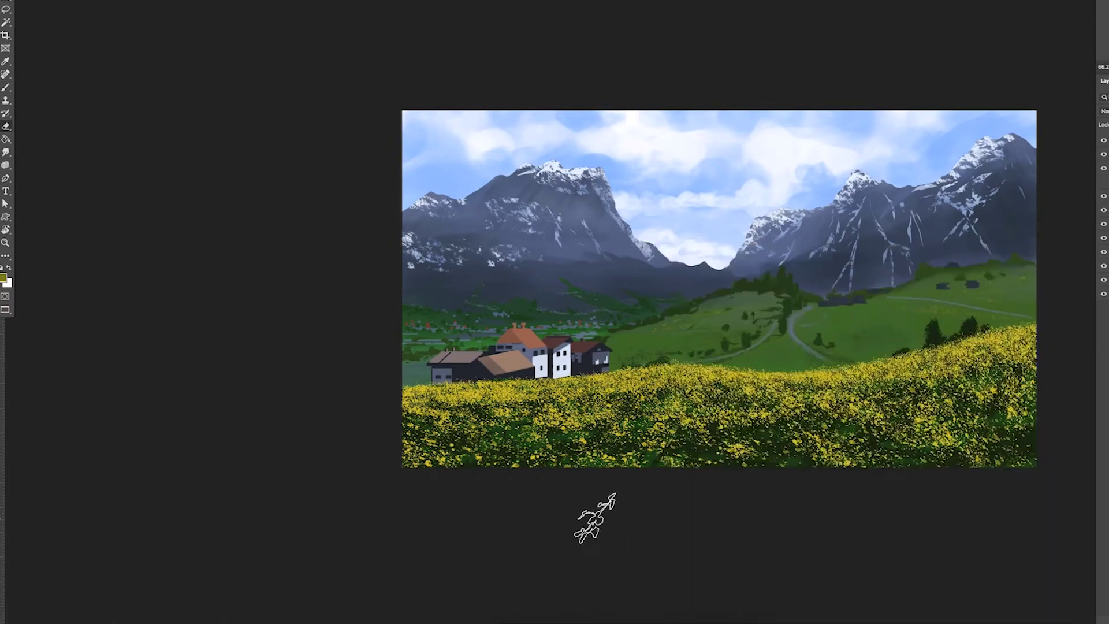
mouse_move(595, 518)
left_mouse_down()
mouse_move(540, 469)
mouse_move(1015, 423)
left_mouse_up()
Paint large bright yellow blossoms across the lower right and left of the meadow with a flower brush
left_click(803, 372, "alt")
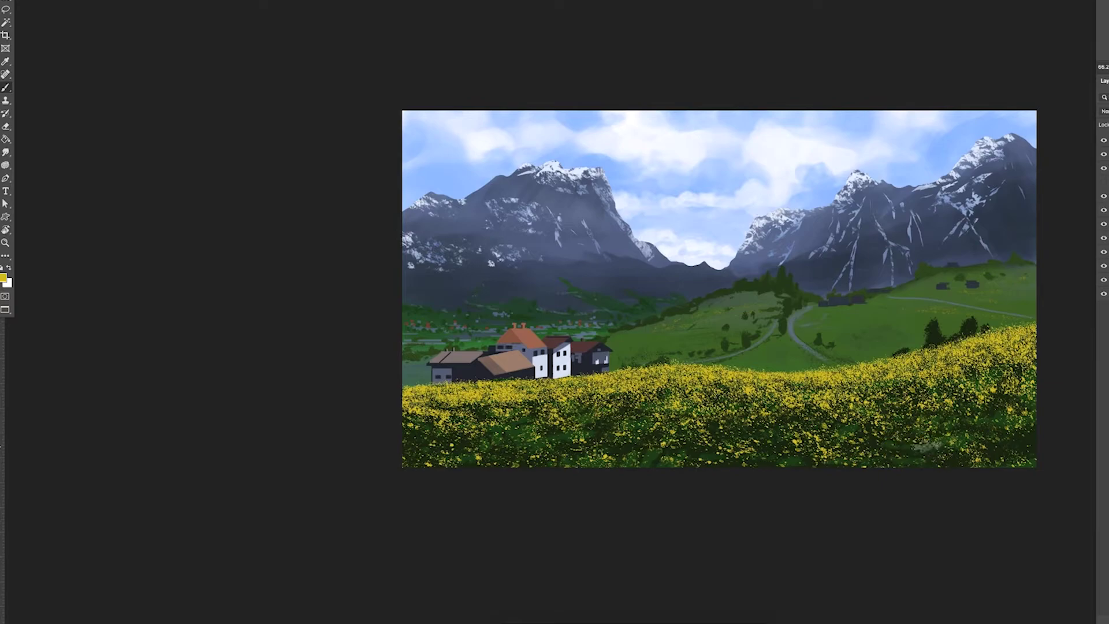
right_click(708, 245)
scroll(1083, 467, "up", 5)
scroll(1084, 466, "down", 1)
left_click(614, 447)
left_click_drag(934, 439, 964, 434)
mouse_move(617, 471)
left_mouse_down()
mouse_move(578, 447)
mouse_move(491, 432)
left_mouse_up()
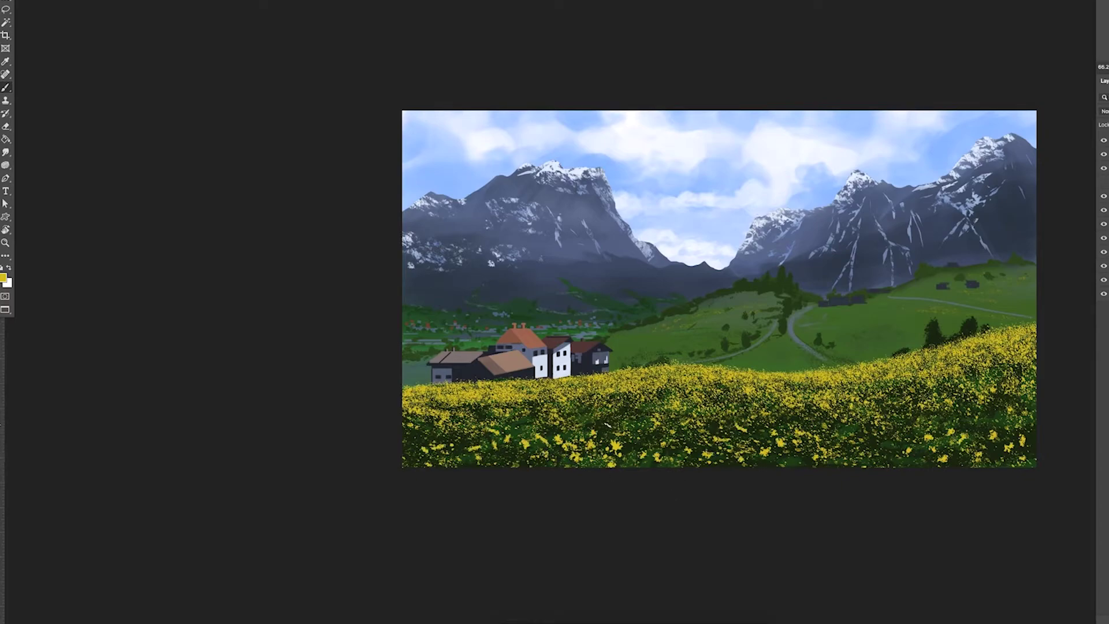
key("F6")
left_click(117, 515)
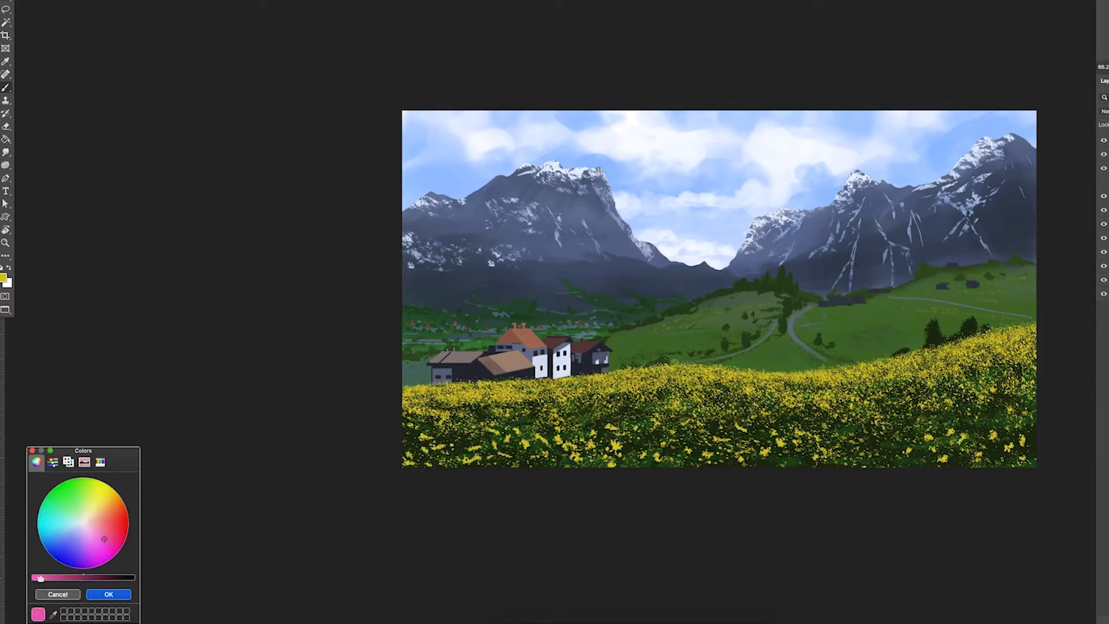
Dab pink flowers across the yellow meadow, then select the mountains and valley hills
key("F6")
left_click(754, 448)
left_click(776, 447)
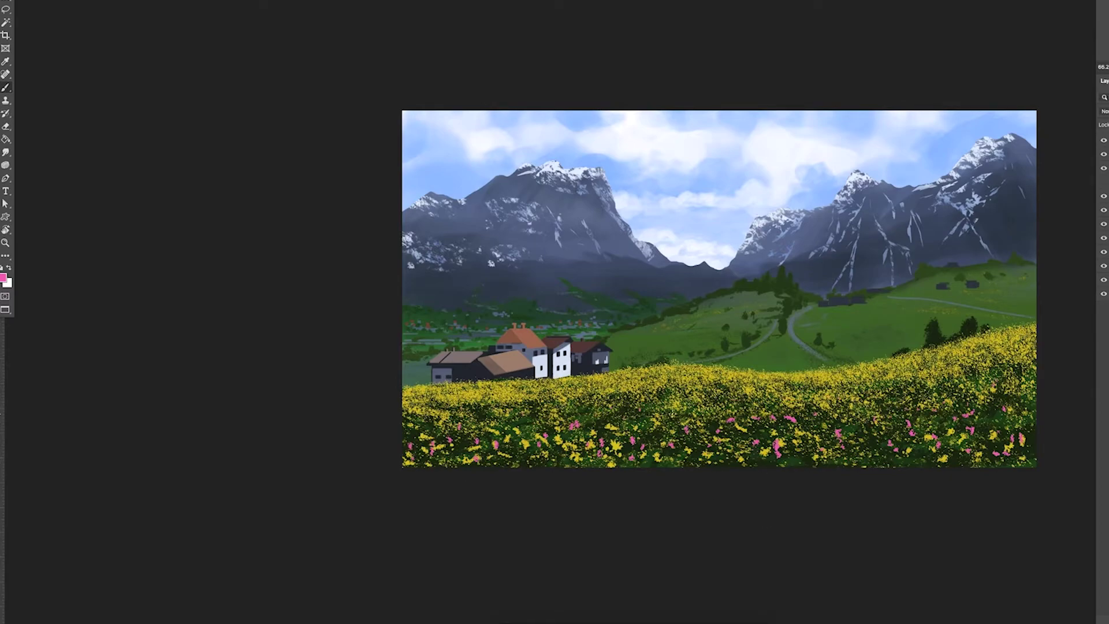
right_click(730, 473)
key("Escape")
right_click(812, 424)
key("Escape")
left_click_drag(823, 291, 832, 289)
right_click(1054, 514)
scroll(1055, 514, "up", 3)
key("Escape")
mouse_move(638, 303)
left_mouse_down()
mouse_move(718, 292)
mouse_move(648, 292)
mouse_move(693, 292)
left_mouse_up()
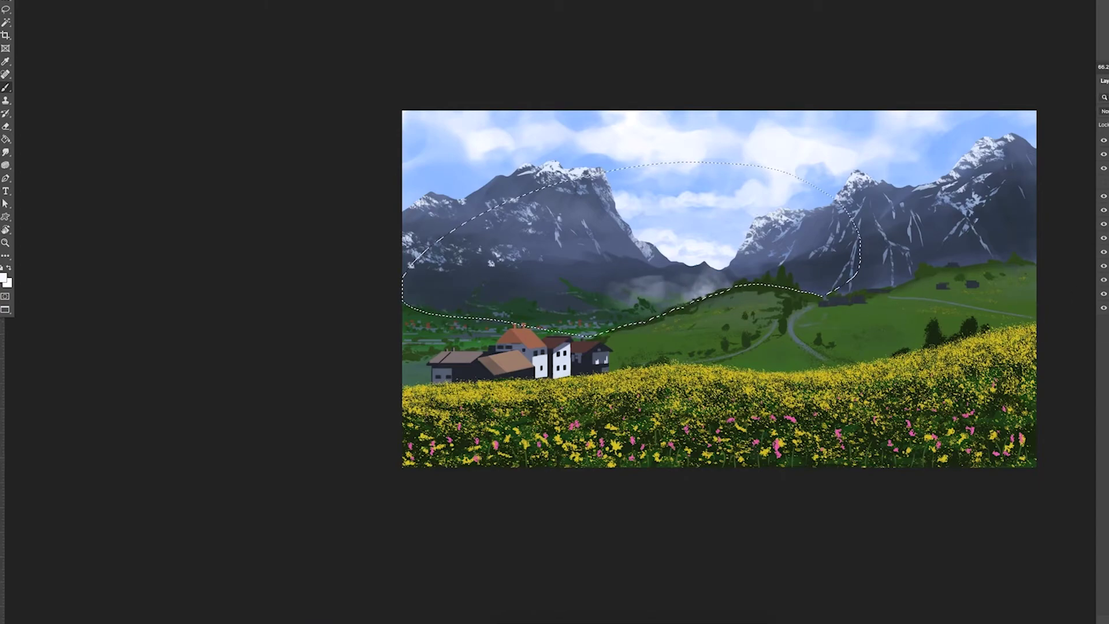
key("ctrl+d")
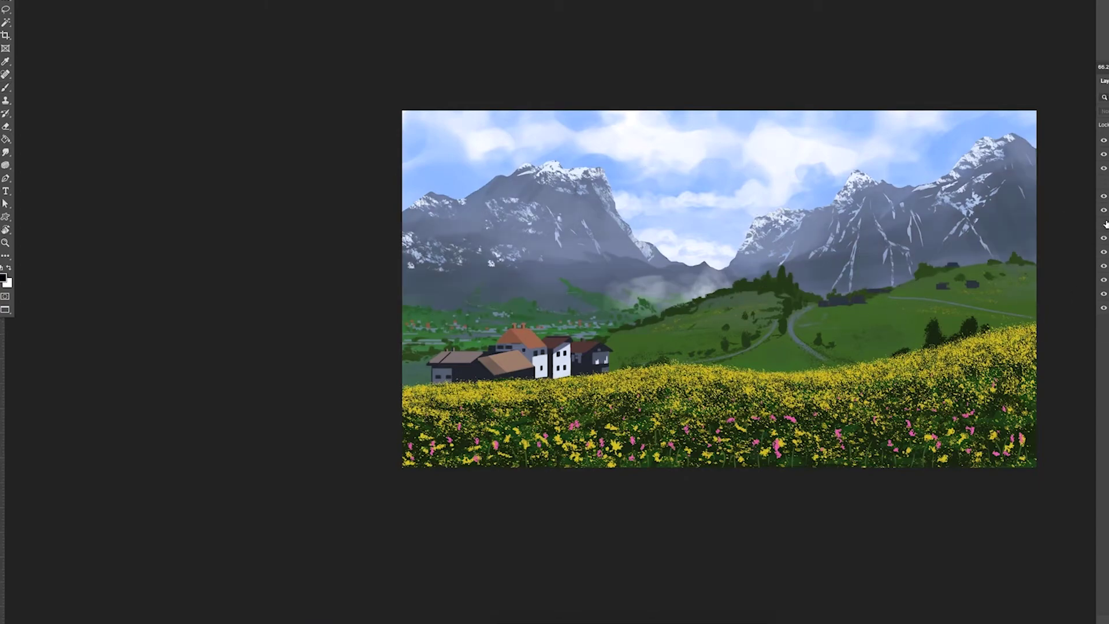
key("Delete")
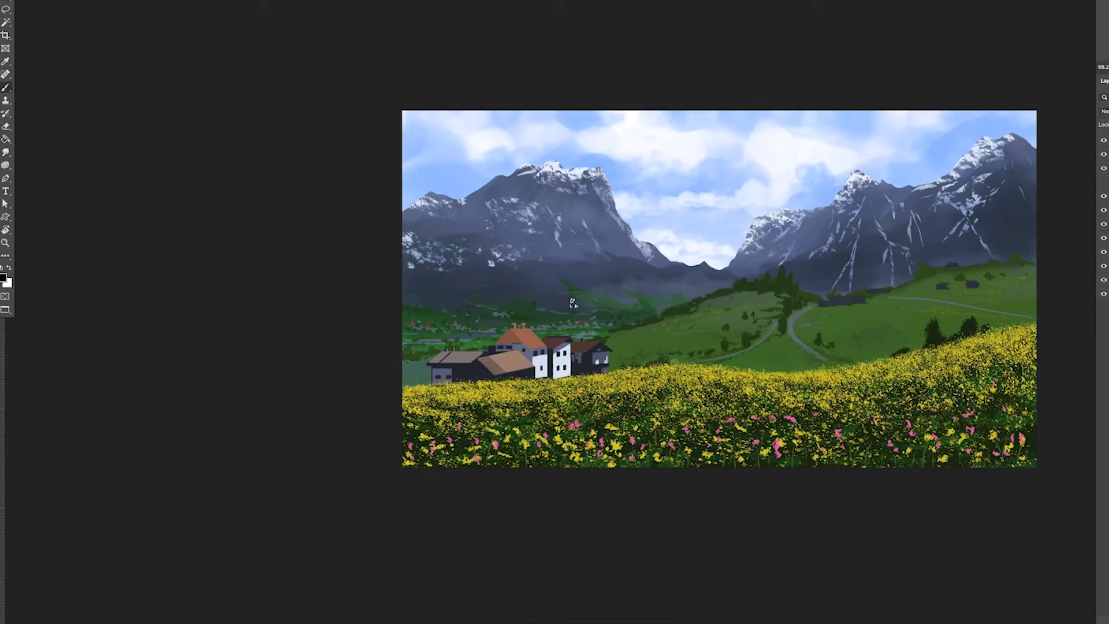
left_click_drag(656, 293, 704, 304)
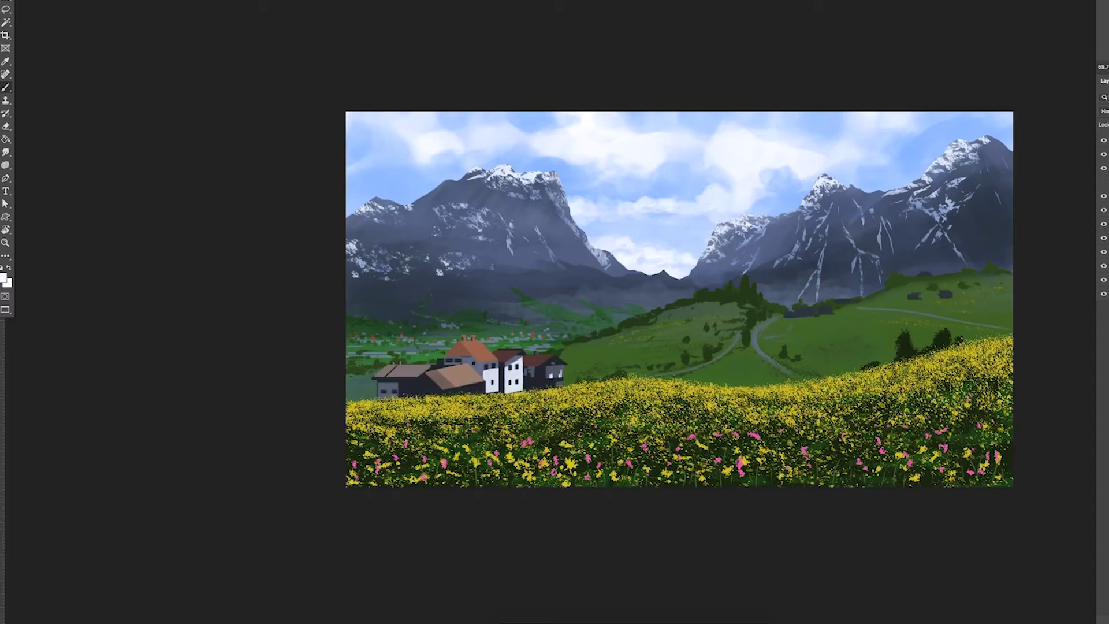
Sample dark green from the tree-covered hill and choose a wide flat brush
left_click(735, 306, "alt")
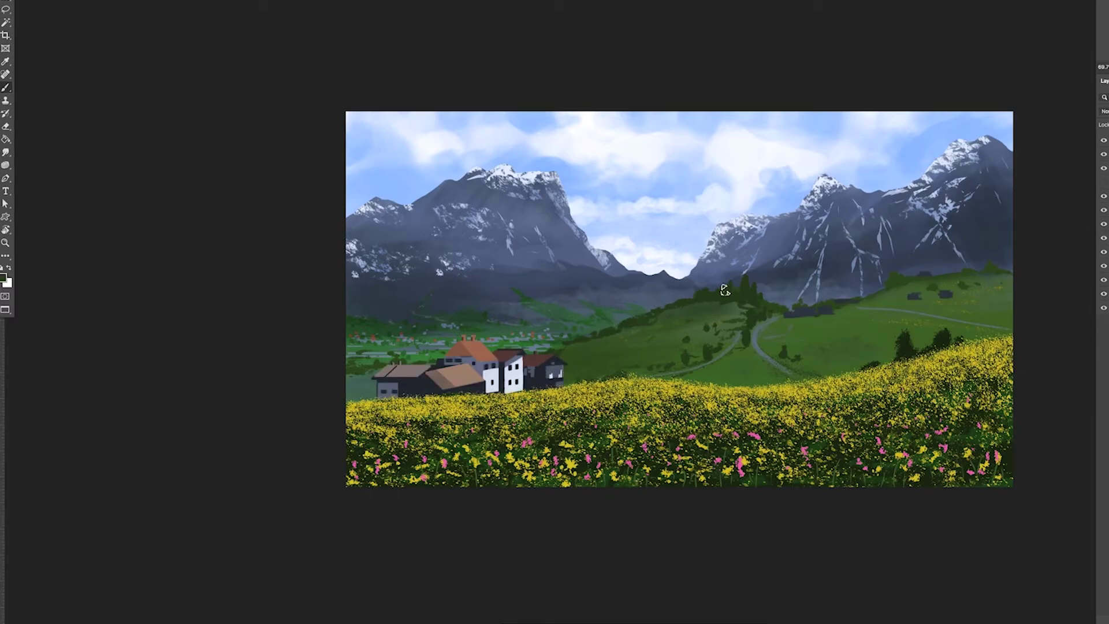
right_click(672, 329)
scroll(843, 462, "down", 3)
double_click(893, 489)
Turn the houses layer back on so the hillside farmhouses and trees show
left_click(1103, 182)
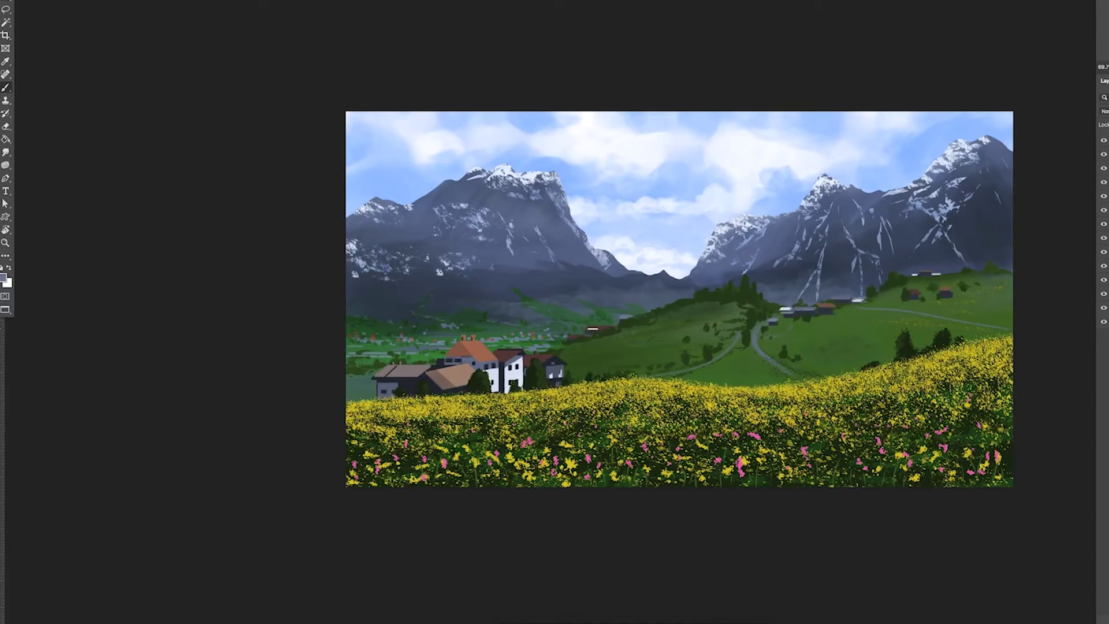
right_click(609, 348)
left_click(549, 342)
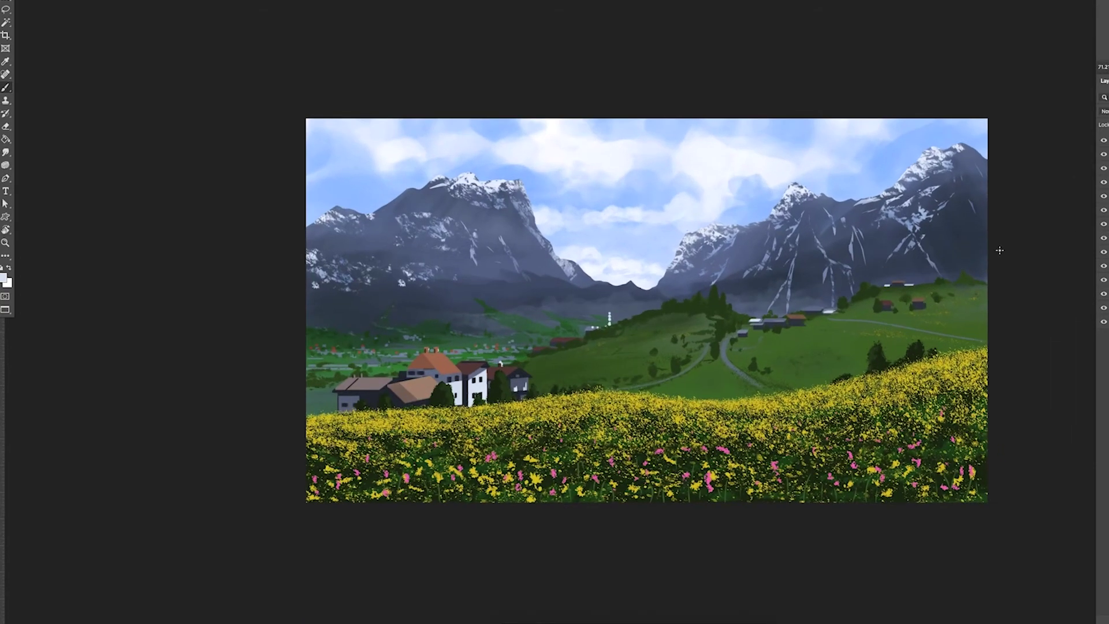
Switch to white and brush light strokes over the distant village strip
left_click(1051, 494)
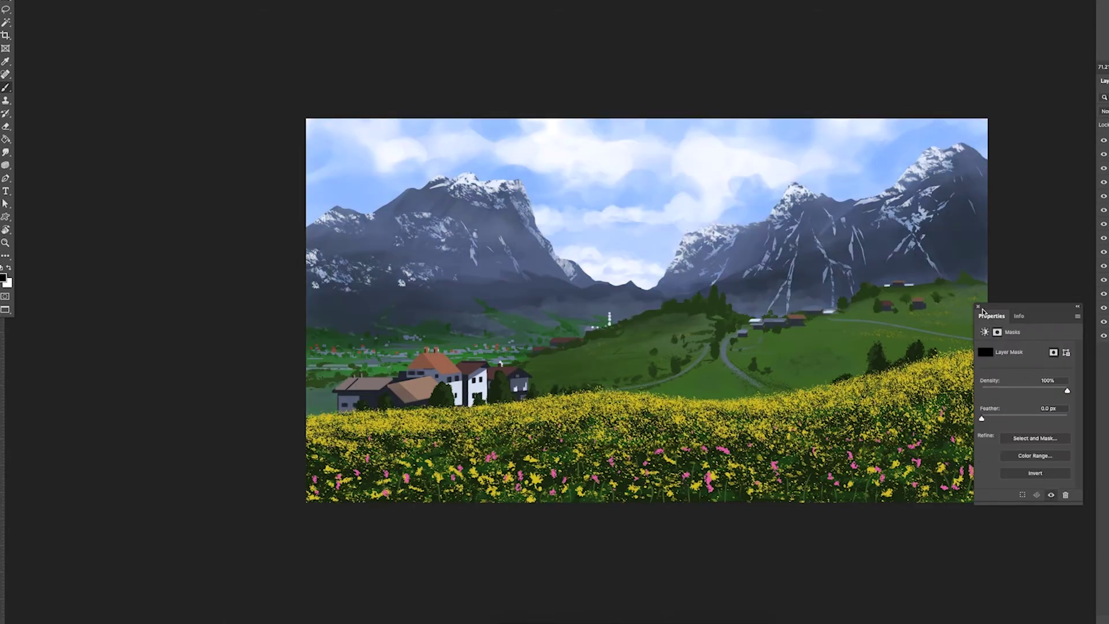
left_click(527, 548)
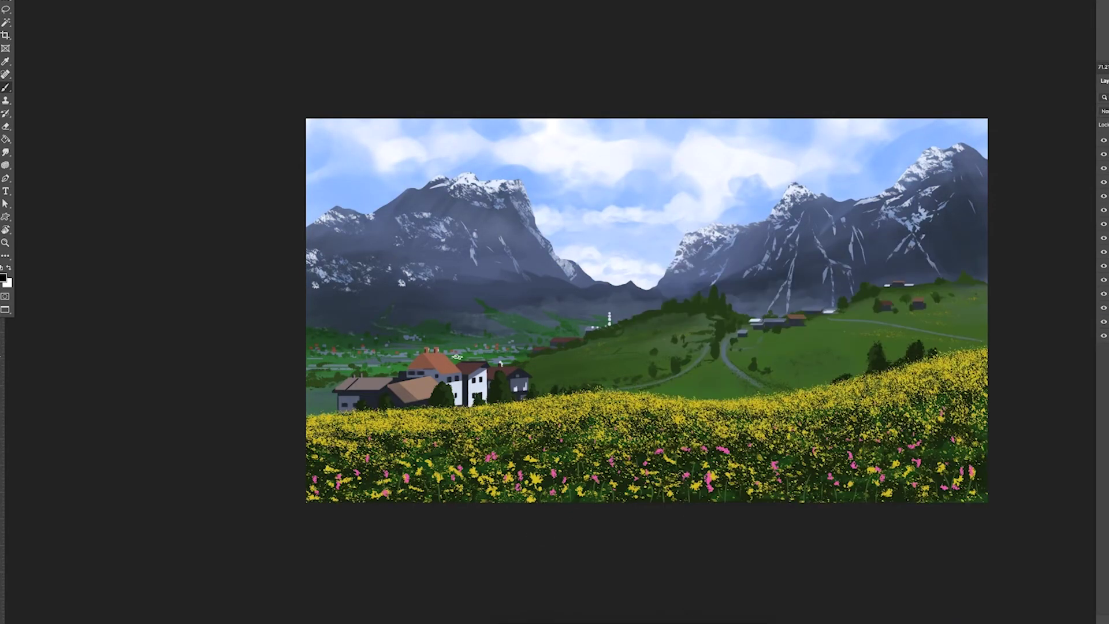
key("x")
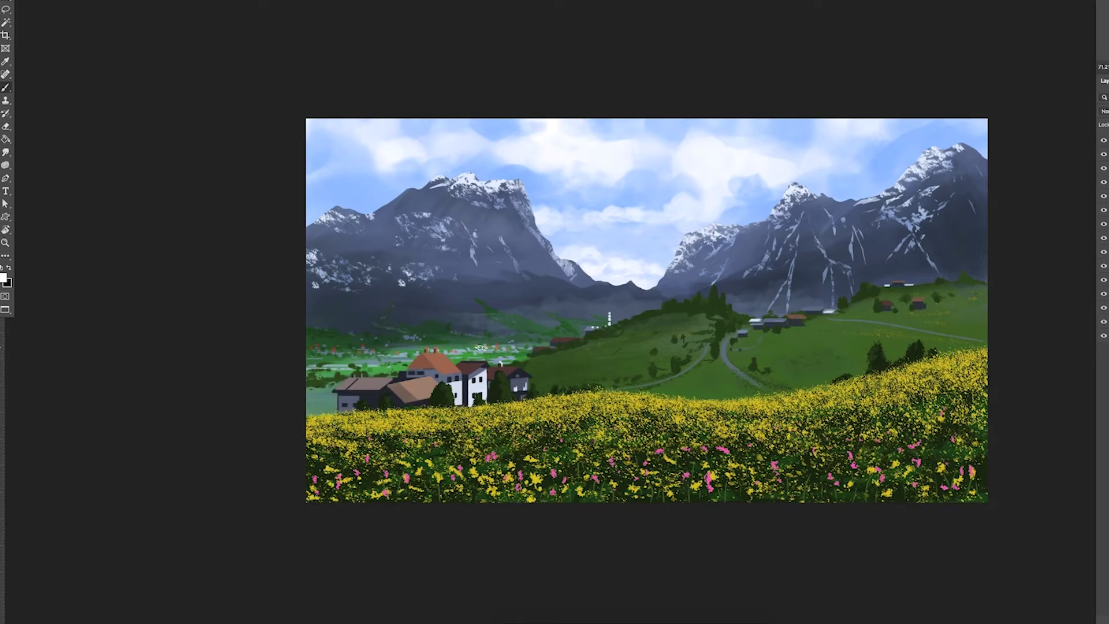
left_click_drag(381, 353, 324, 352)
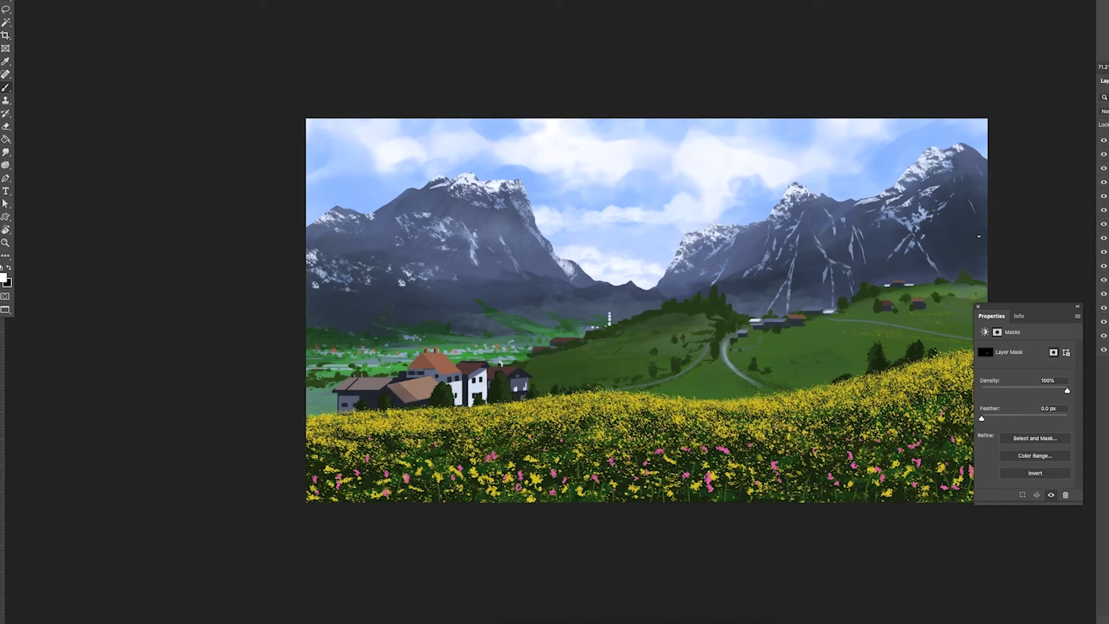
Paint over the whitish swirl beside the winding road to hide it under grass
right_click(733, 355)
key("Escape")
left_click_drag(719, 370, 635, 347)
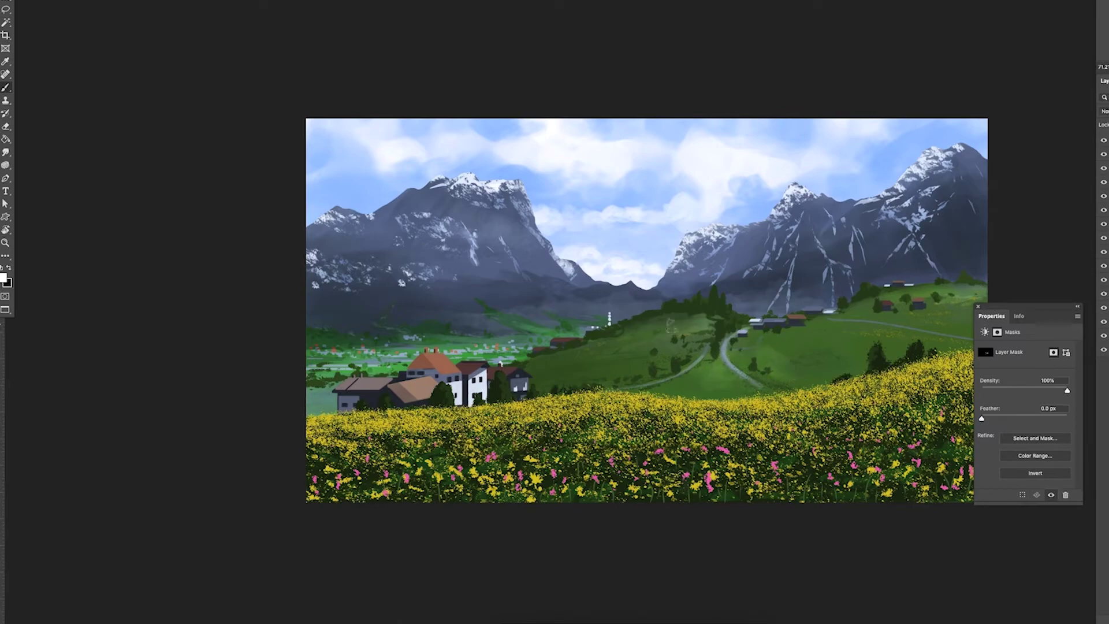
left_click_drag(942, 319, 867, 300)
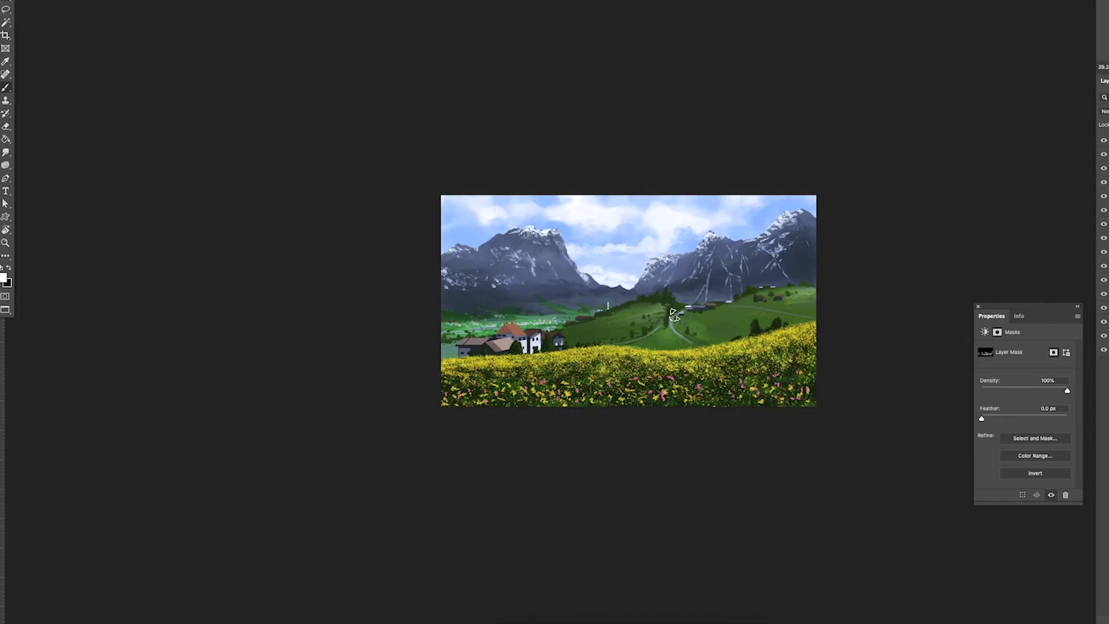
Paint a thin white tower on the hill
right_click(672, 312)
scroll(872, 462, "down", 5)
key("Escape")
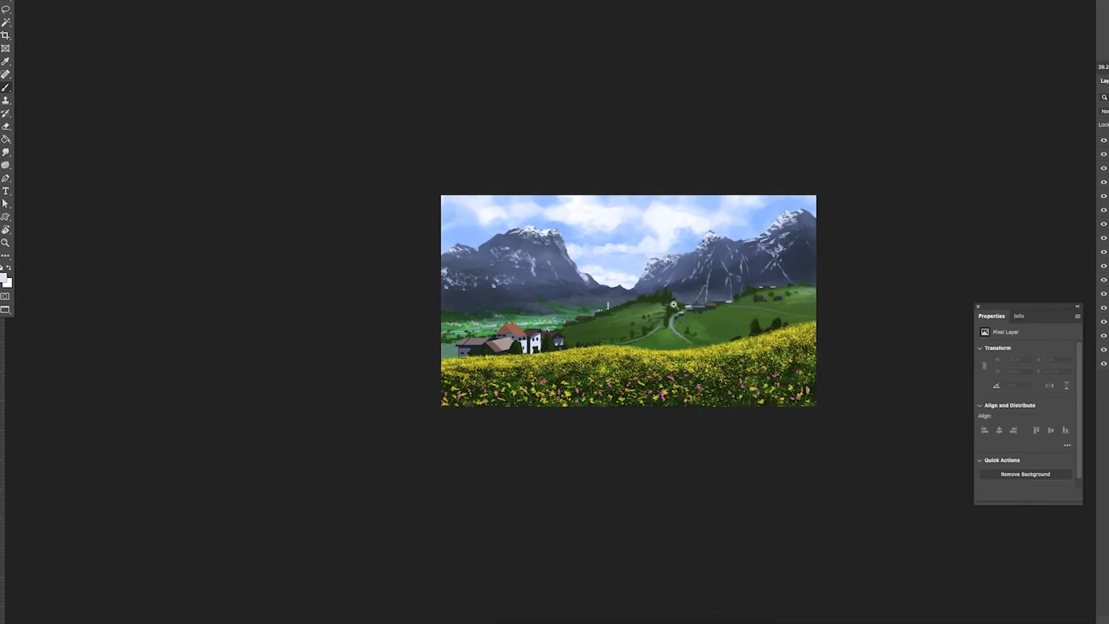
left_click(667, 300)
left_click(663, 282, "alt")
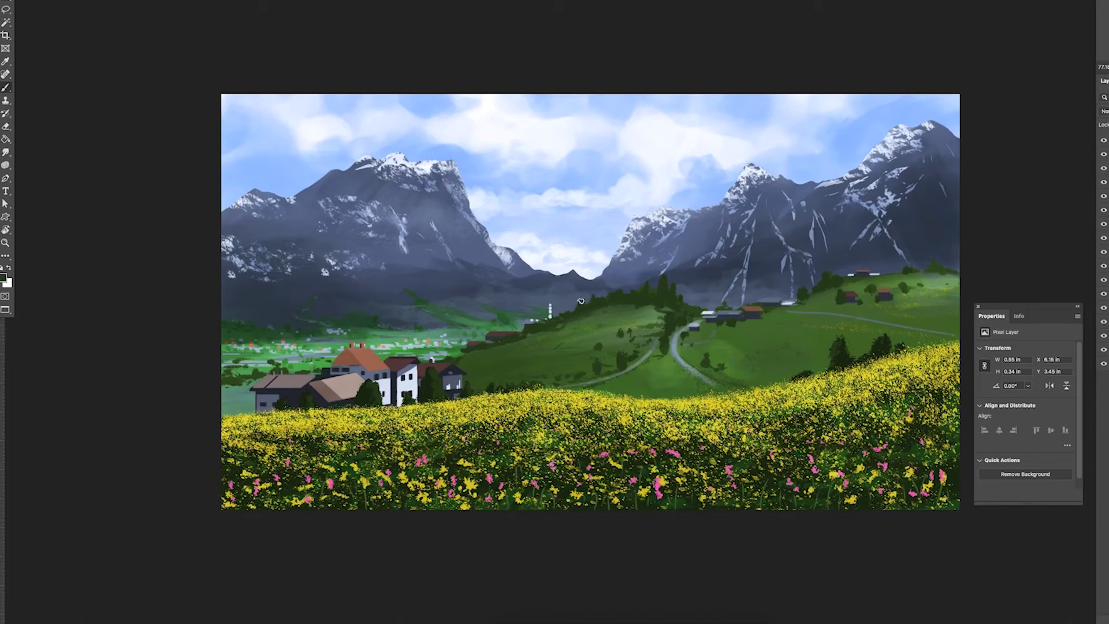
left_click_drag(550, 307, 550, 318)
left_click_drag(630, 297, 677, 325)
Sample the hill path's dark green and paint a shadow on the hill and valley edge
left_click(665, 341, "alt")
left_click_drag(704, 366, 680, 373)
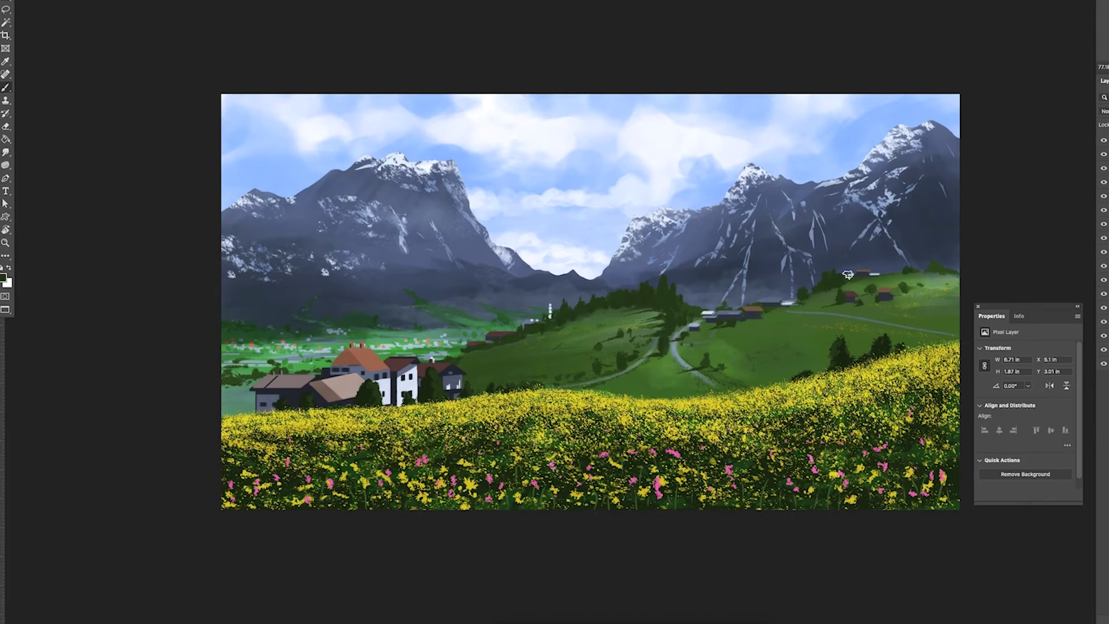
left_click_drag(715, 411, 230, 392)
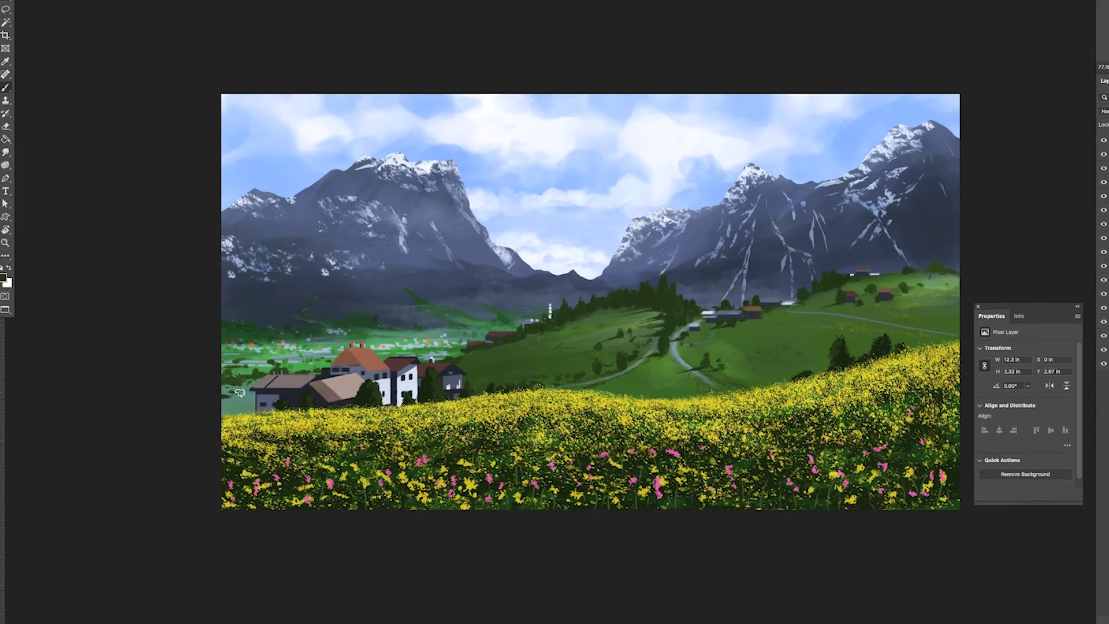
left_click_drag(802, 328, 838, 349)
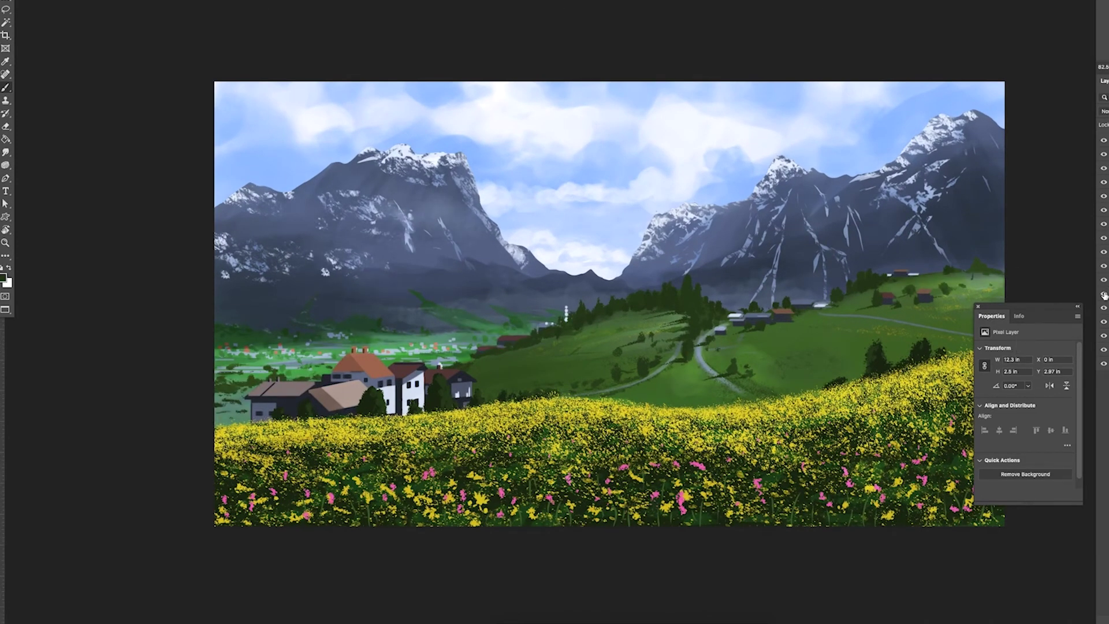
Sample a light sky colour and paint soft haze over the valley
right_click(753, 242)
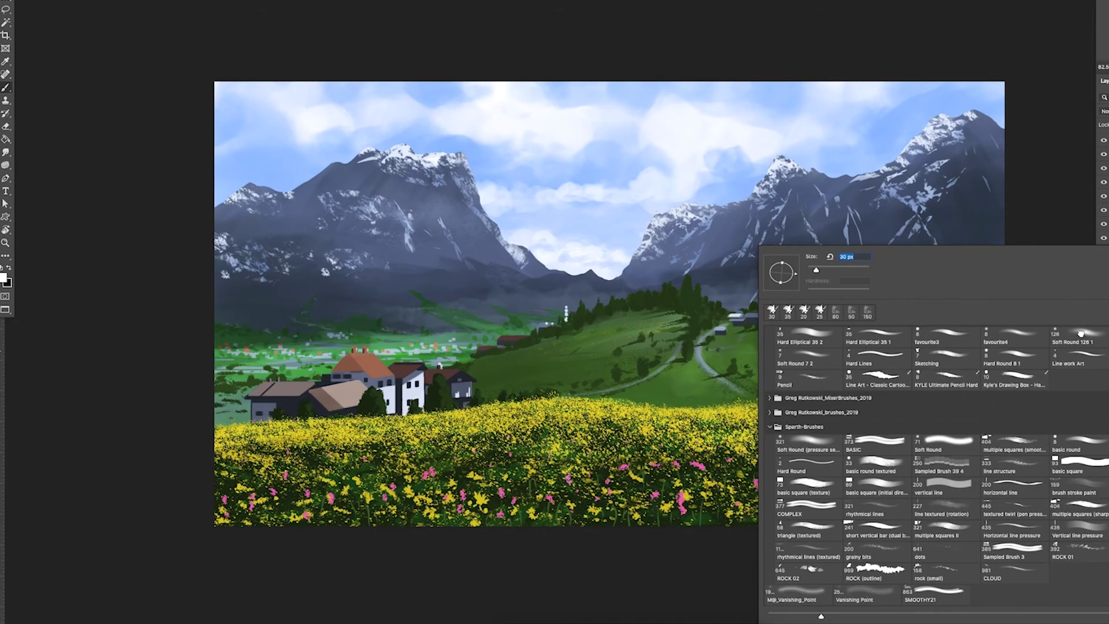
left_click(811, 311)
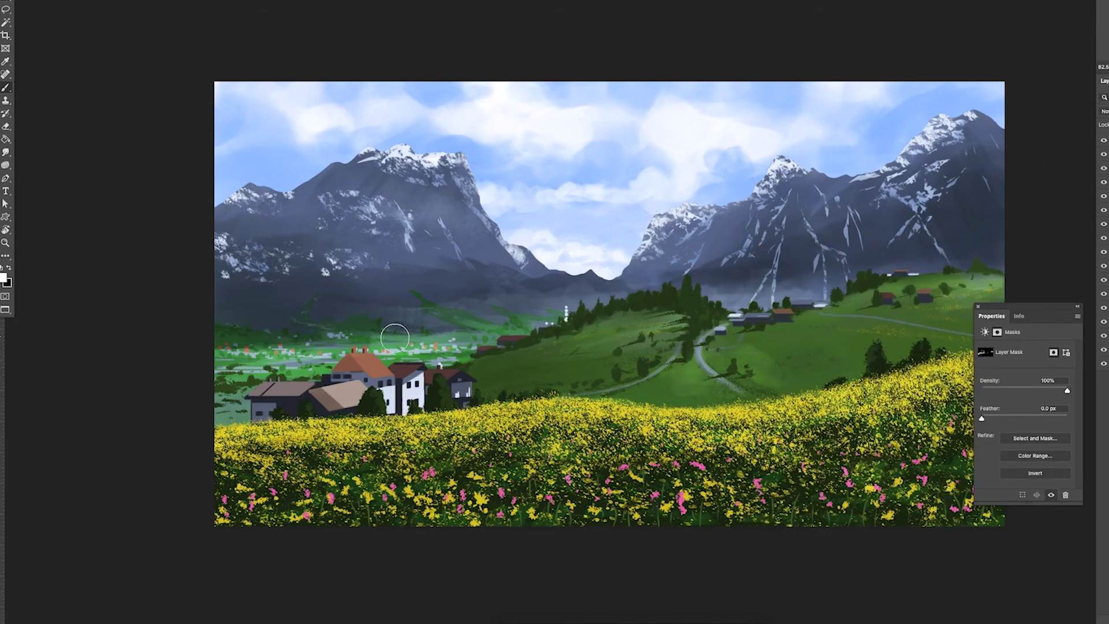
scroll(806, 324, "down", 2)
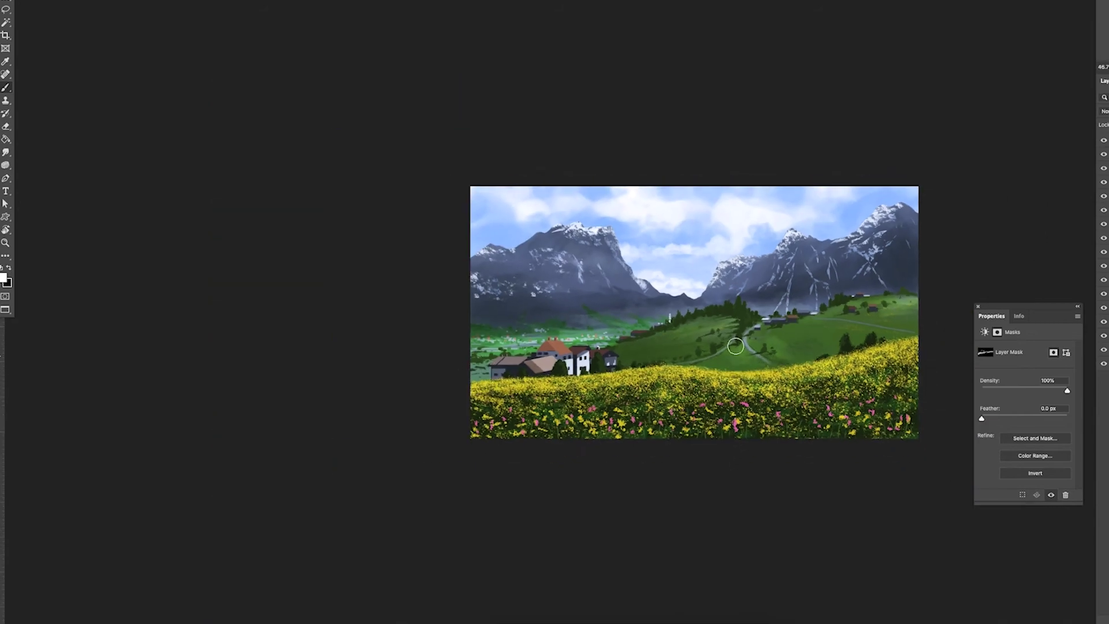
left_click(1104, 335)
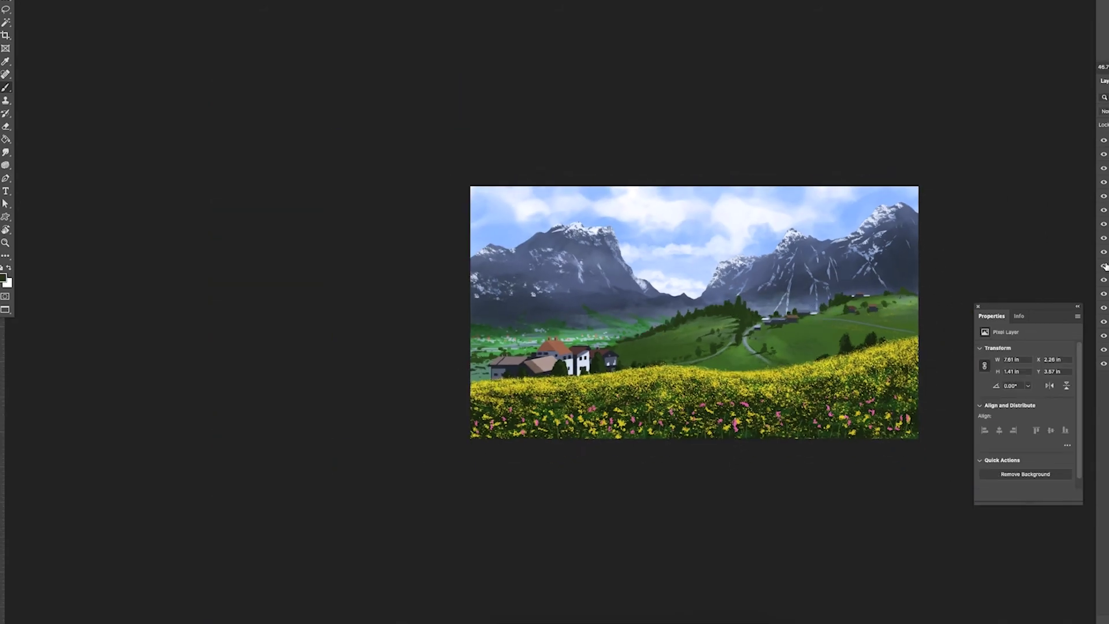
scroll(801, 300, "up", 2)
left_click(588, 272, "alt")
left_click_drag(578, 312, 748, 347)
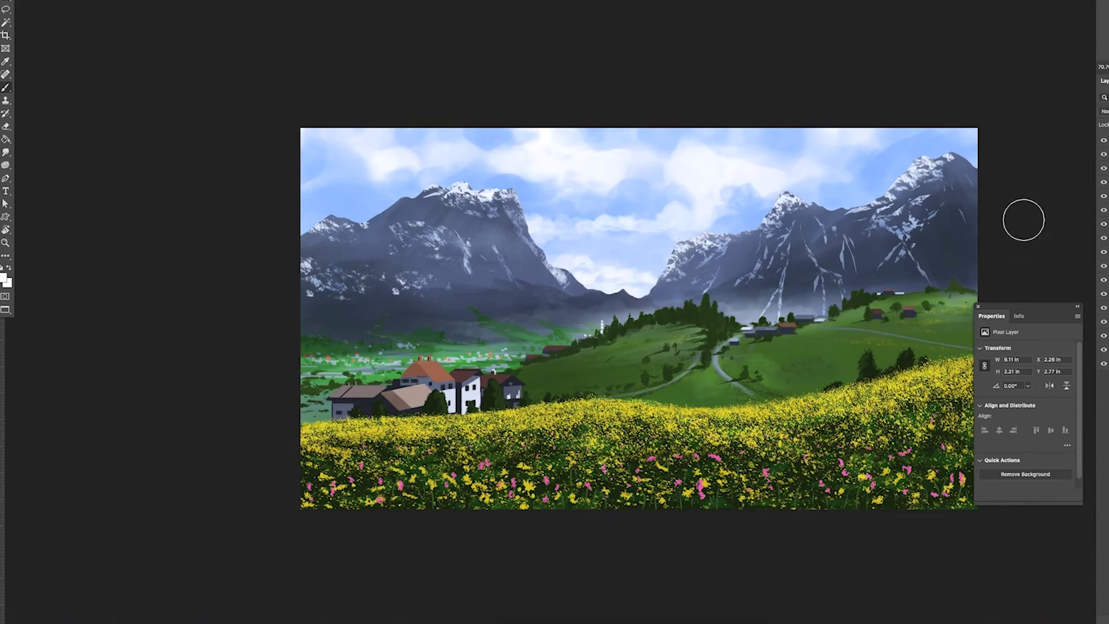
Add haze over the right mountains and stamp rays with the light-beam brush
left_click_drag(990, 235, 897, 269)
right_click(898, 270)
scroll(1040, 491, "down", 3)
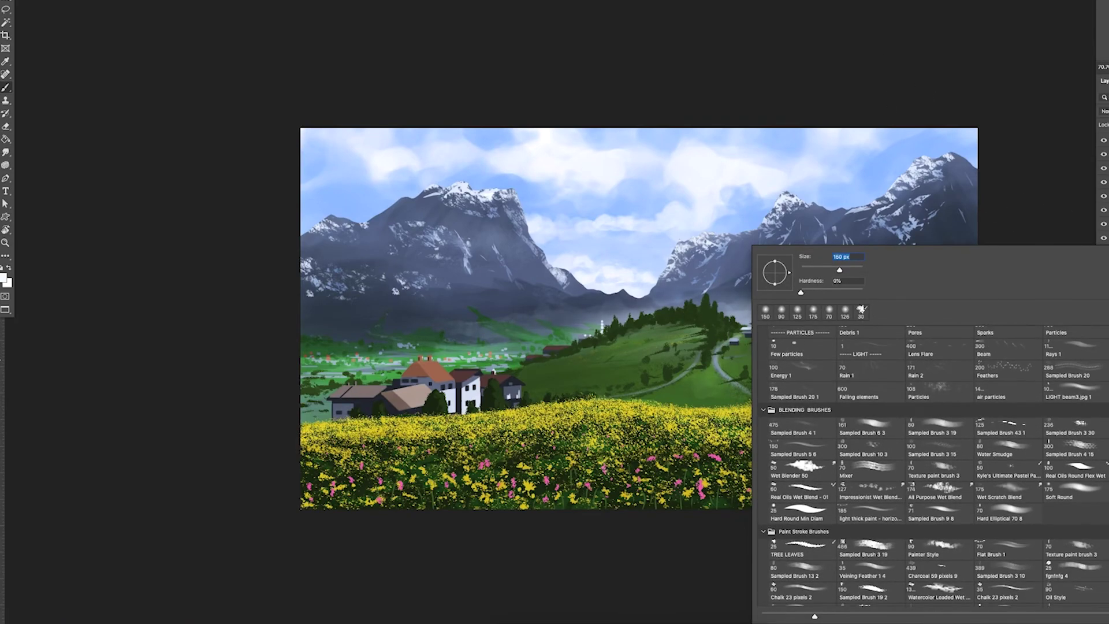
scroll(1081, 531, "down", 3)
left_click(1078, 556)
left_click(595, 314)
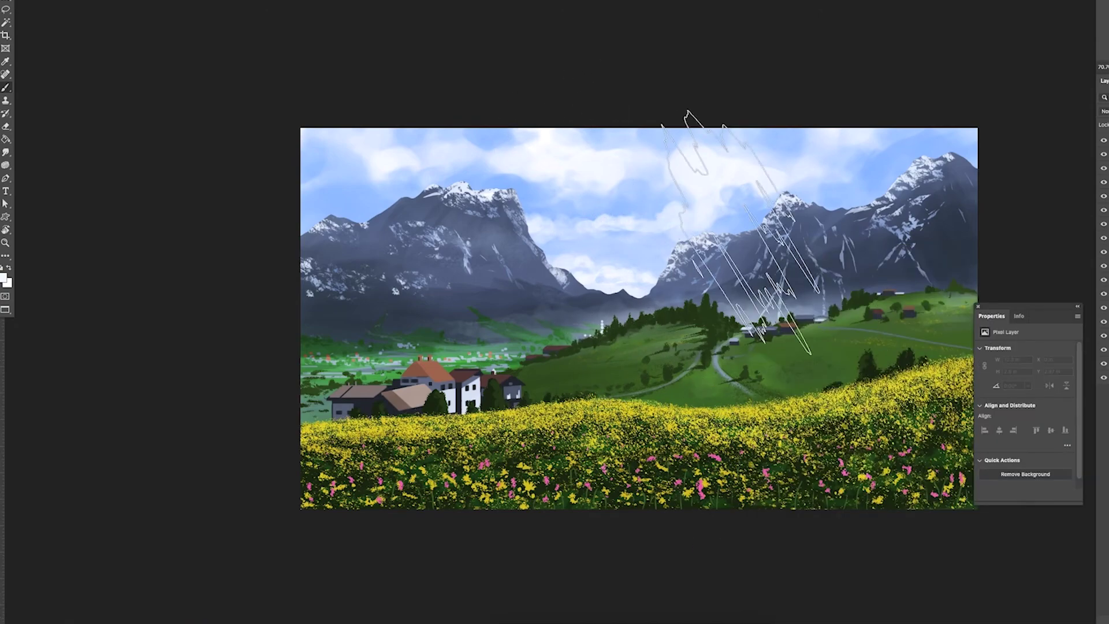
Rotate the light rays diagonally, reshape and commit them, then hide their layer
left_click(725, 311)
mouse_move(827, 174)
left_mouse_down()
mouse_move(894, 287)
mouse_move(950, 277)
left_mouse_up()
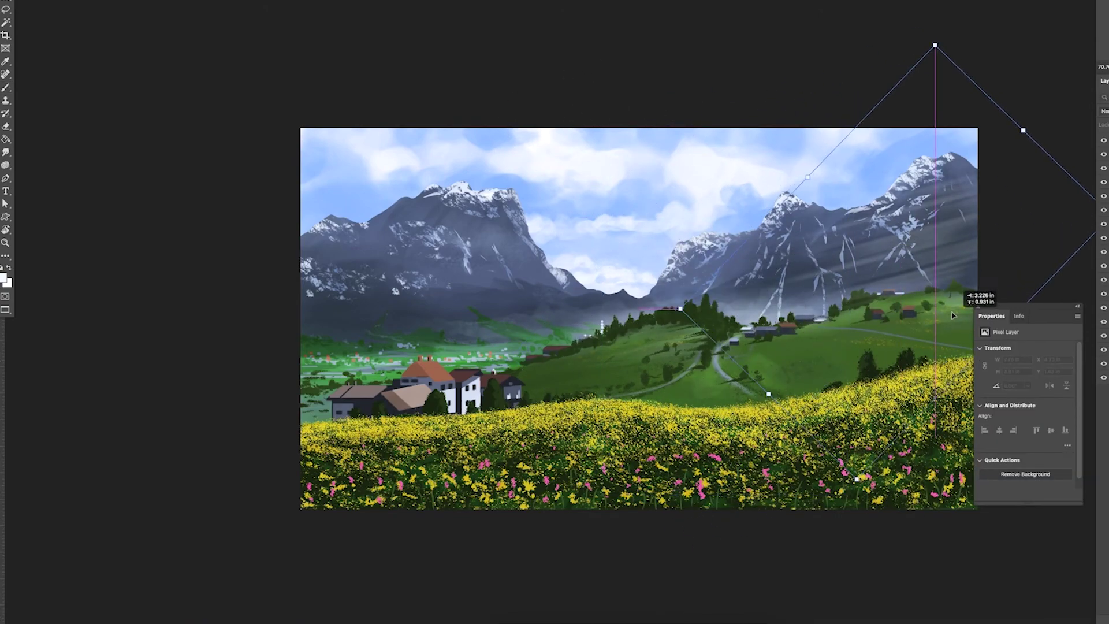
scroll(867, 313, "down", 5)
mouse_move(908, 310)
left_mouse_down()
mouse_move(901, 404)
mouse_move(920, 471)
left_mouse_up()
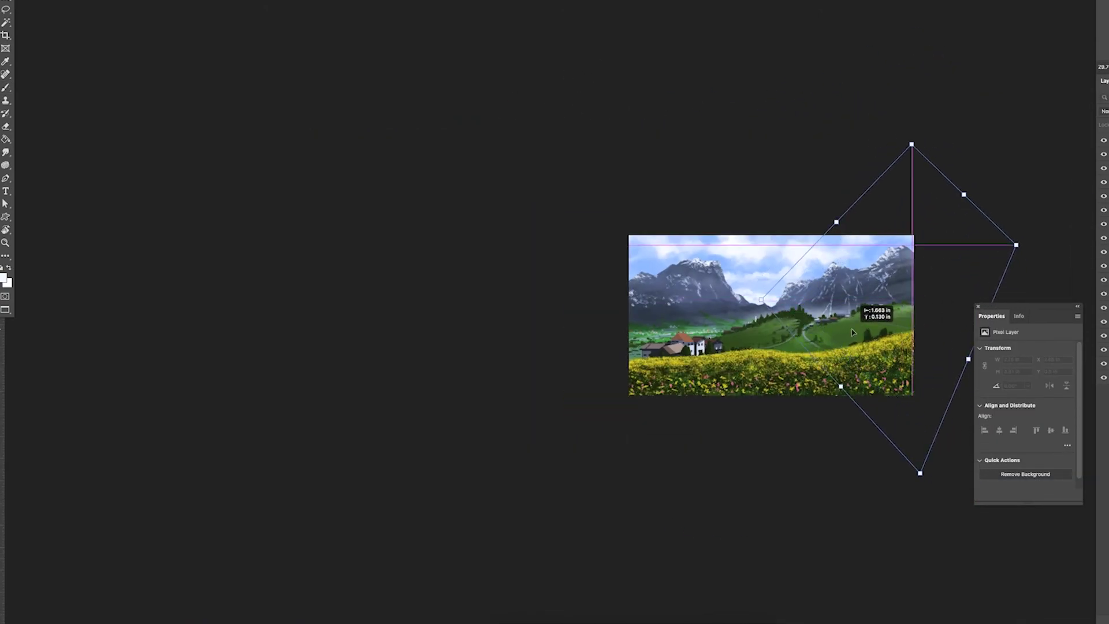
key("Return")
scroll(946, 278, "up", 3)
left_click(1104, 140)
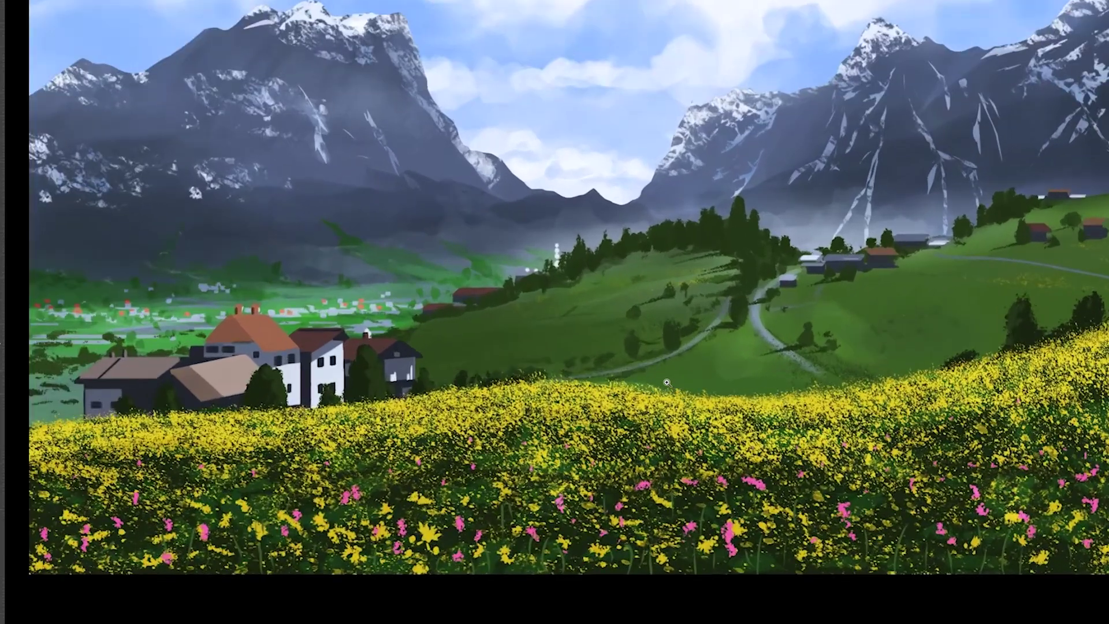
scroll(666, 382, "down", 3)
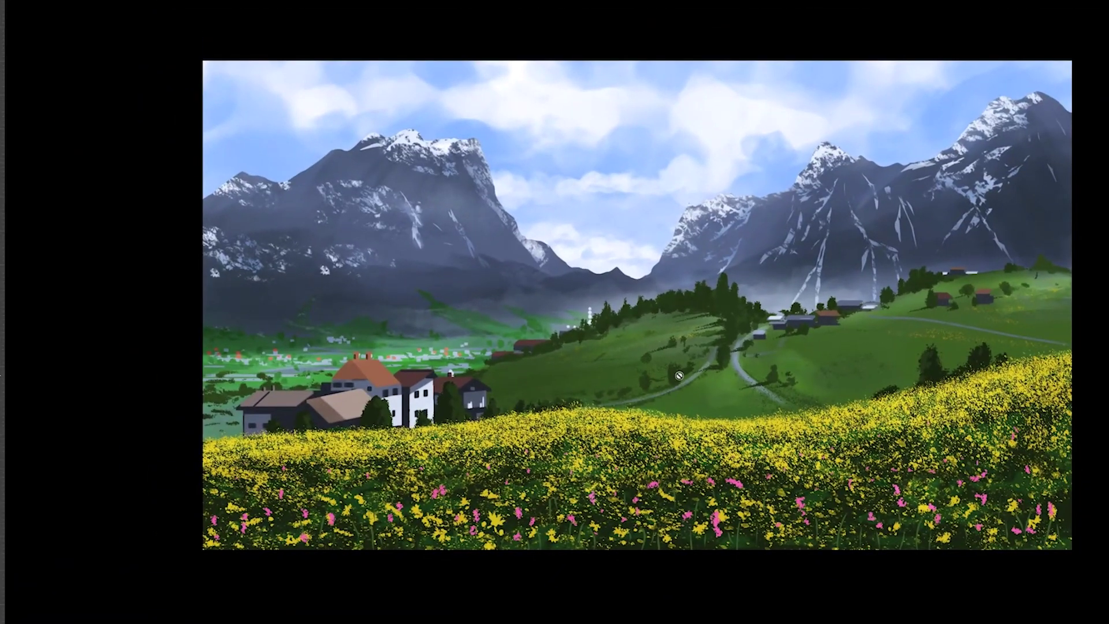
scroll(748, 314, "down", 3)
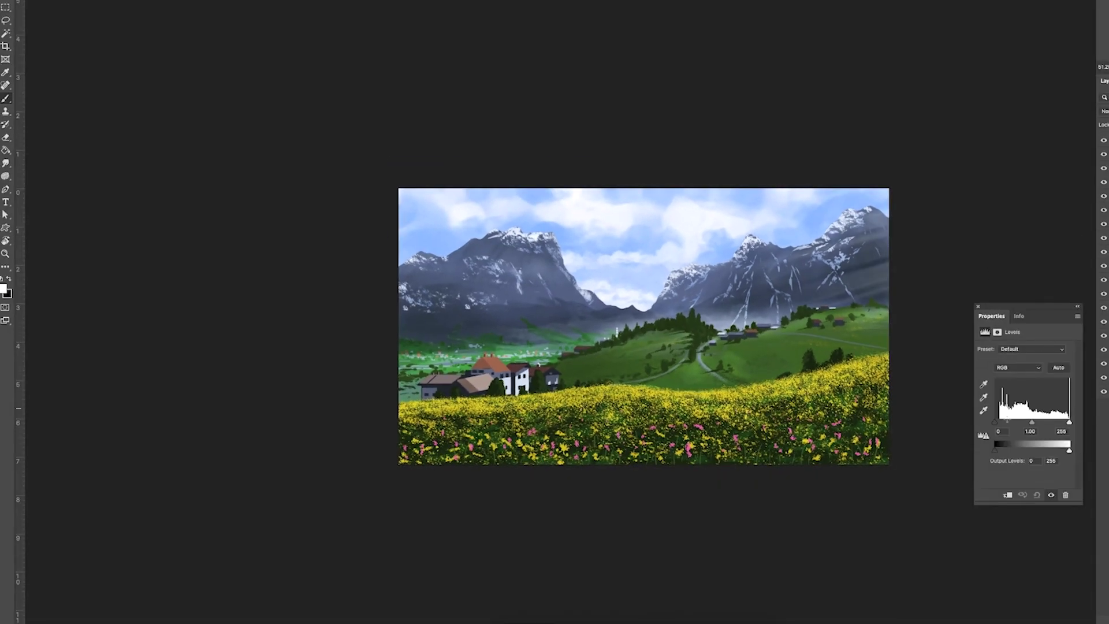
Darken with a Levels black input of 27, masked to only the lower mountain slopes
left_click_drag(999, 423, 1003, 428)
left_click(997, 333)
key("ctrl+i")
right_click(702, 323)
key("Escape")
left_click_drag(428, 311, 532, 314)
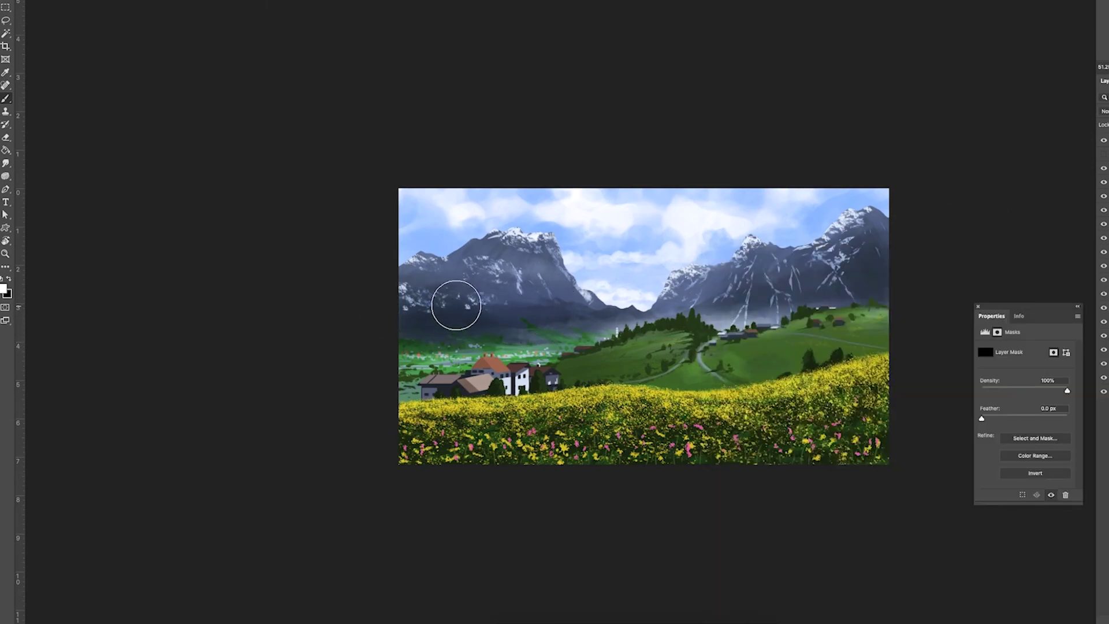
left_click_drag(895, 281, 718, 294)
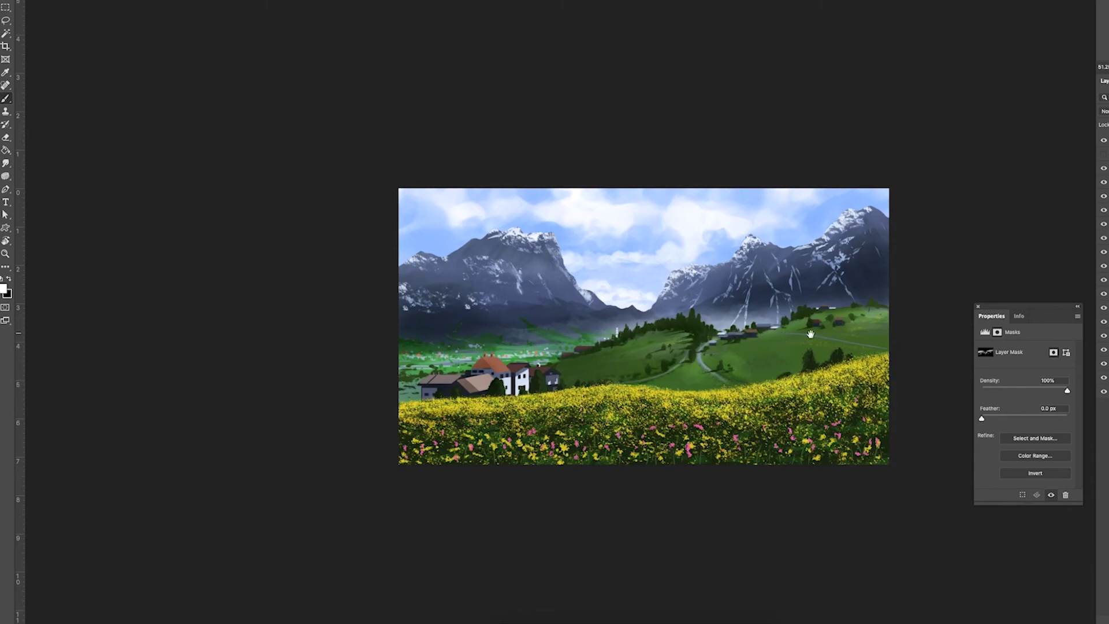
Flip the canvas horizontally to check the composition, then flip it back
left_click_drag(810, 334, 956, 317)
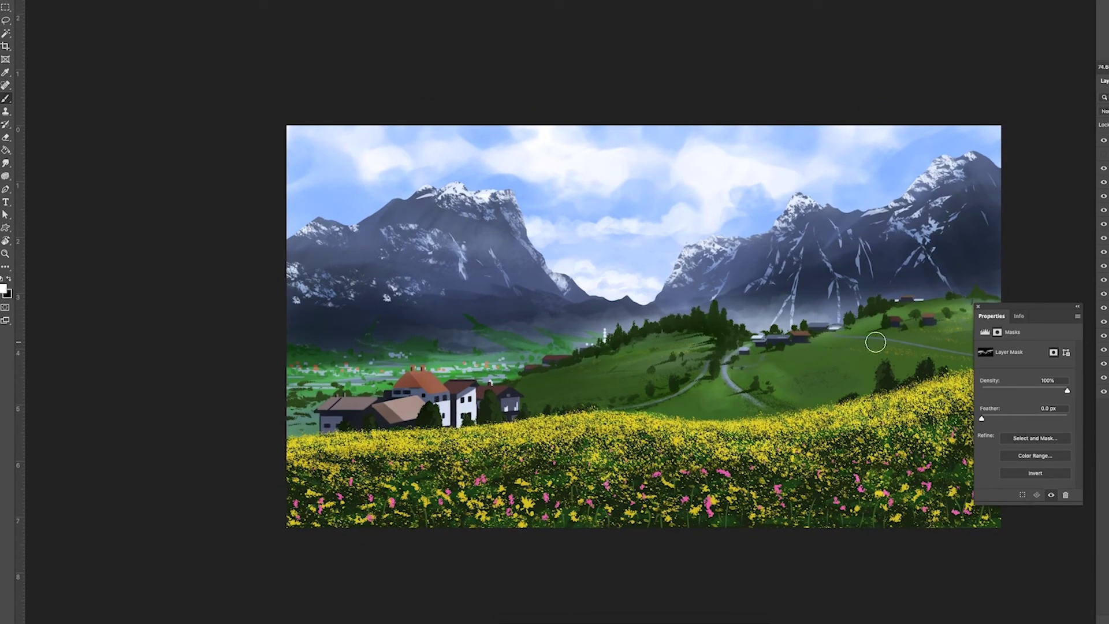
key("ctrl+shift+h")
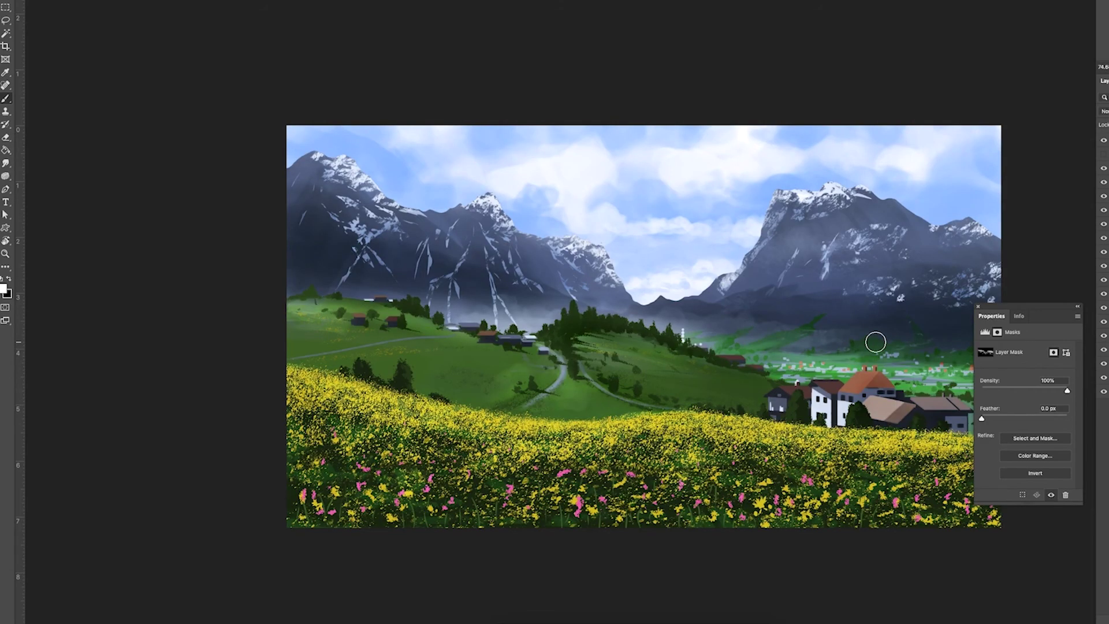
key("bracketright")
key("bracketright")
key("bracketright")
key("ctrl+2")
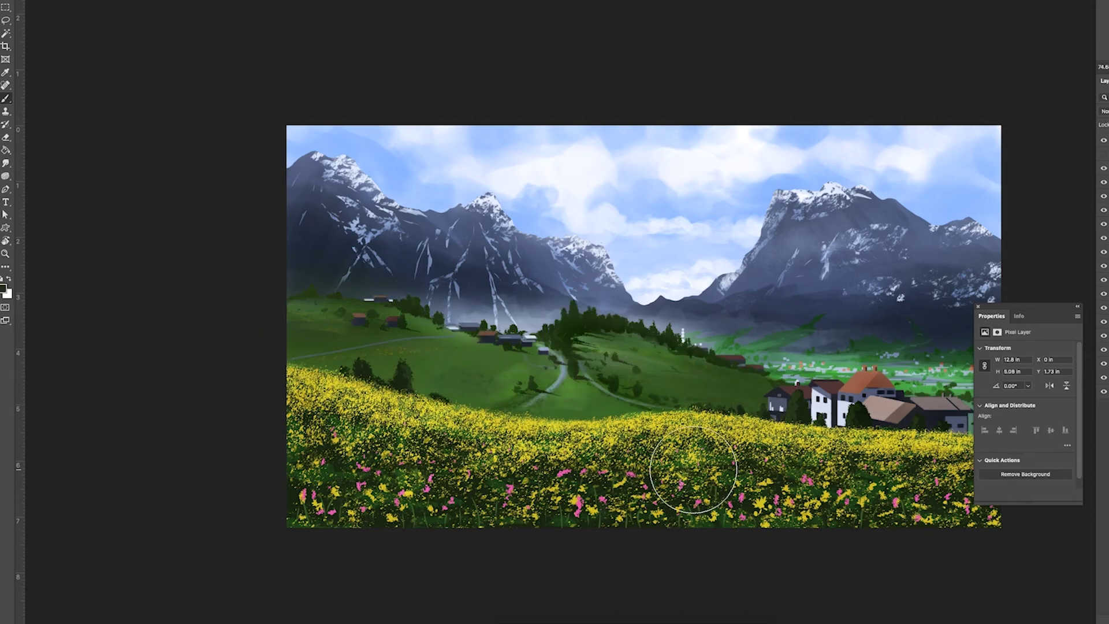
scroll(846, 295, "down", 5)
key("ctrl+plus")
key("h")
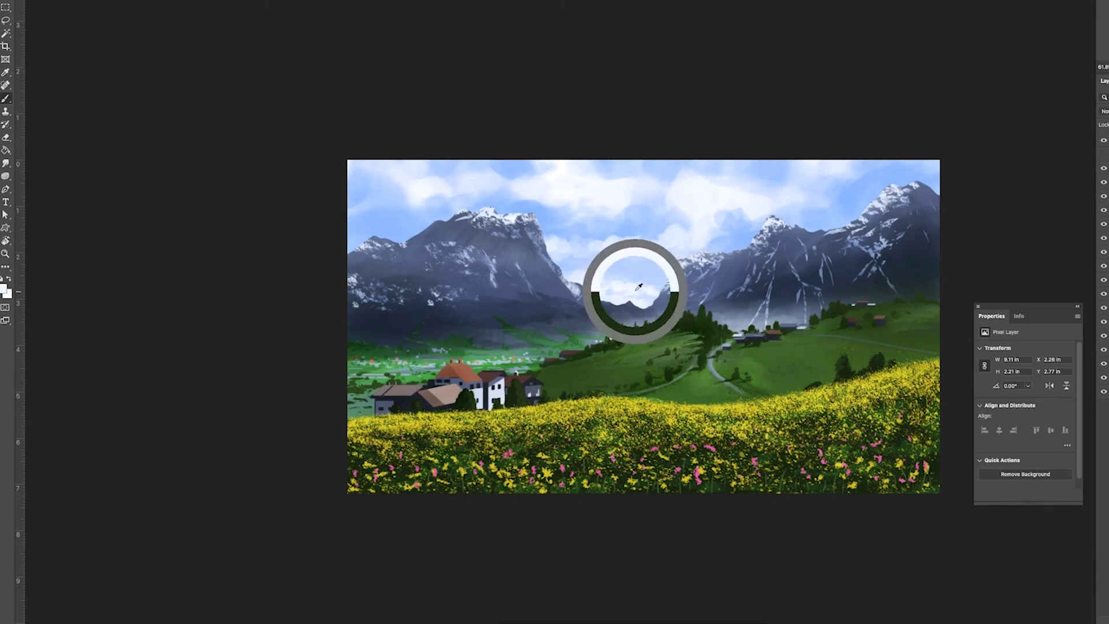
Paint white mist with the mist cloud brush over the right mountain, valley and left flank
right_click(927, 286)
left_click(1028, 497)
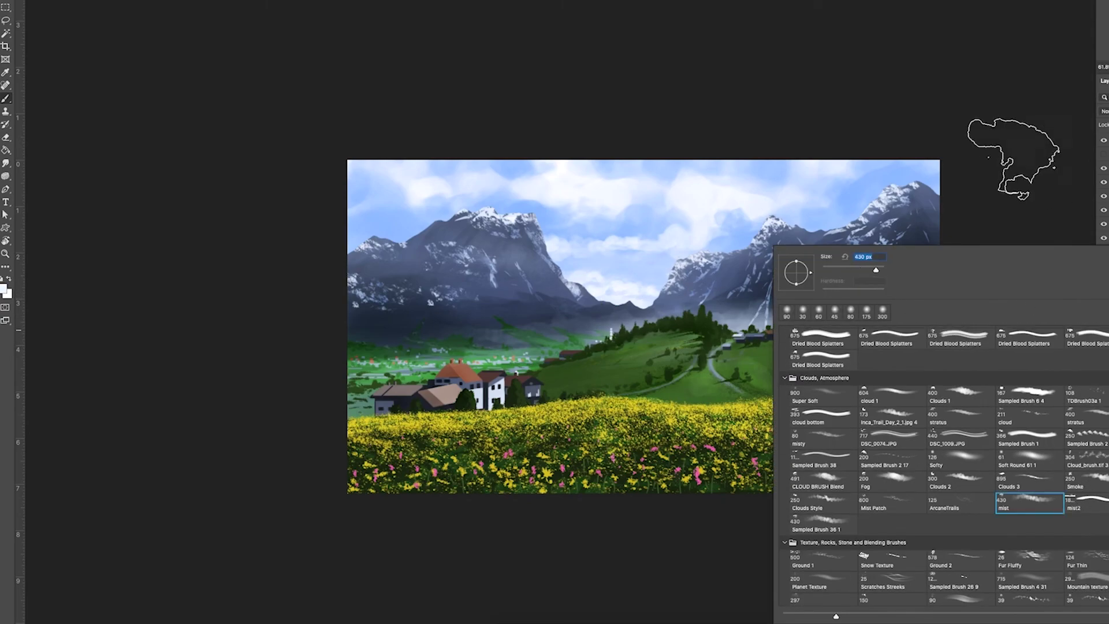
left_click(1015, 186)
left_click_drag(901, 271, 861, 276)
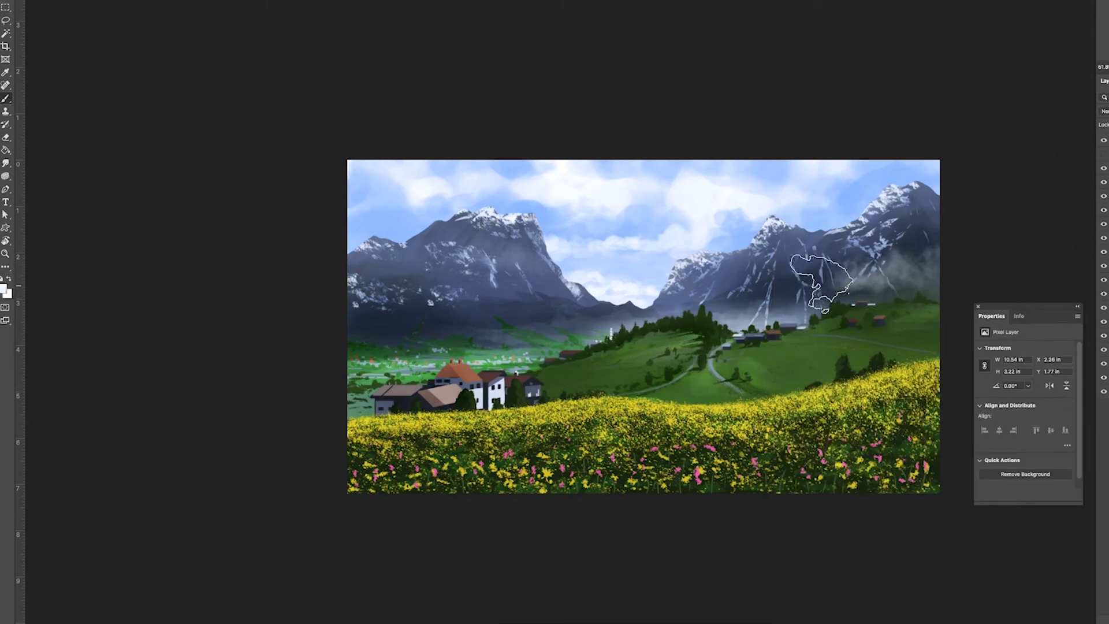
left_click_drag(731, 309, 676, 298)
left_click_drag(532, 239, 536, 240)
scroll(756, 343, "up", 2)
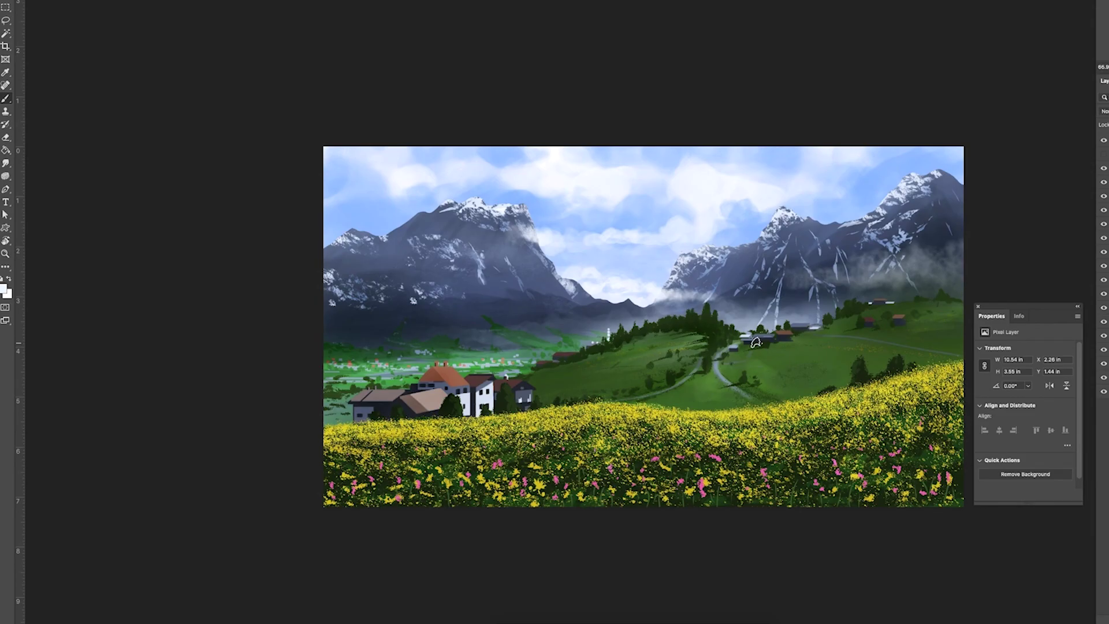